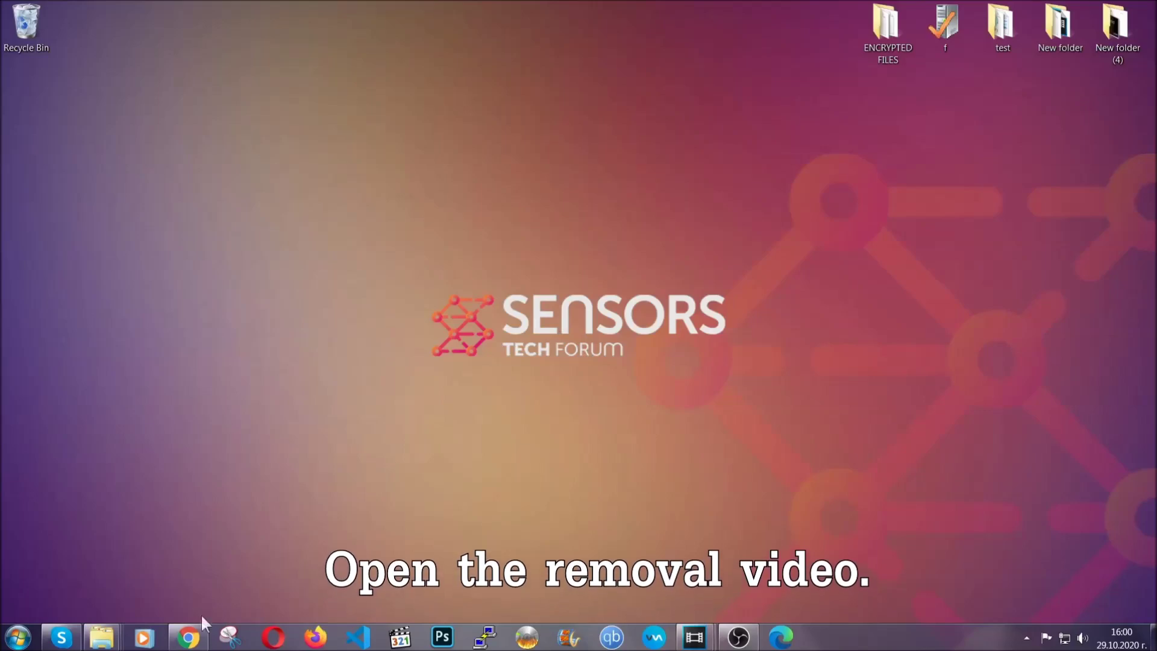
Bring back the YouTube removal video and follow its Full Removal Guide link in the description.
{"action": "left_click", "coordinate": [189, 637]}
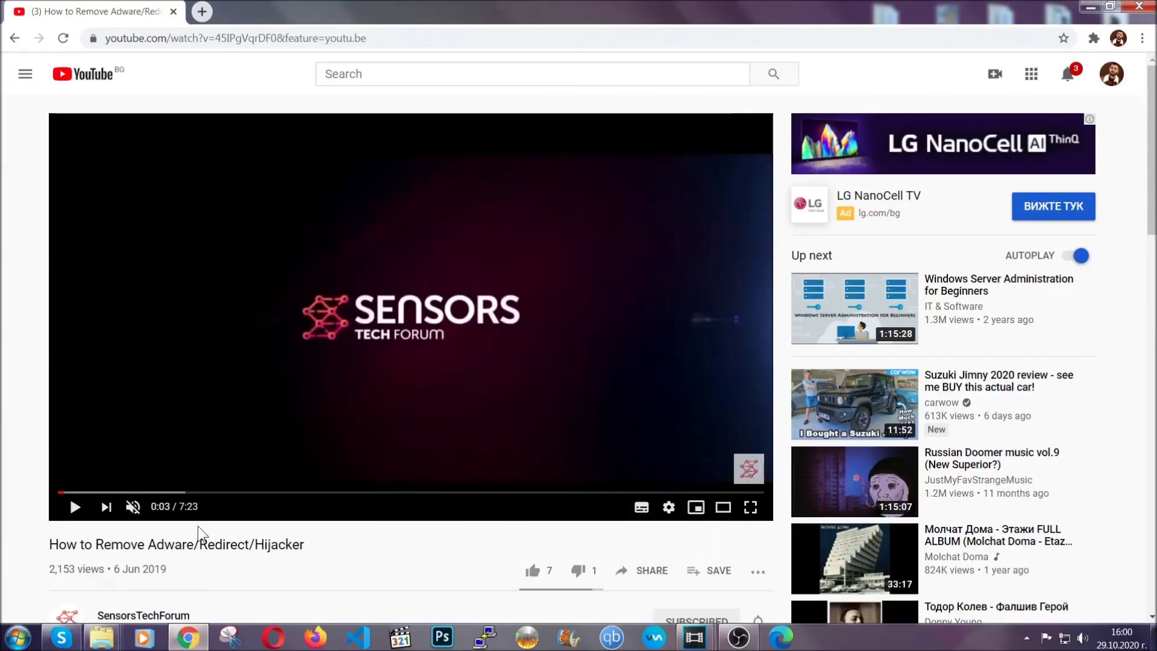
{"action": "scroll", "coordinate": [231, 417], "scroll_direction": "down", "scroll_amount": 5}
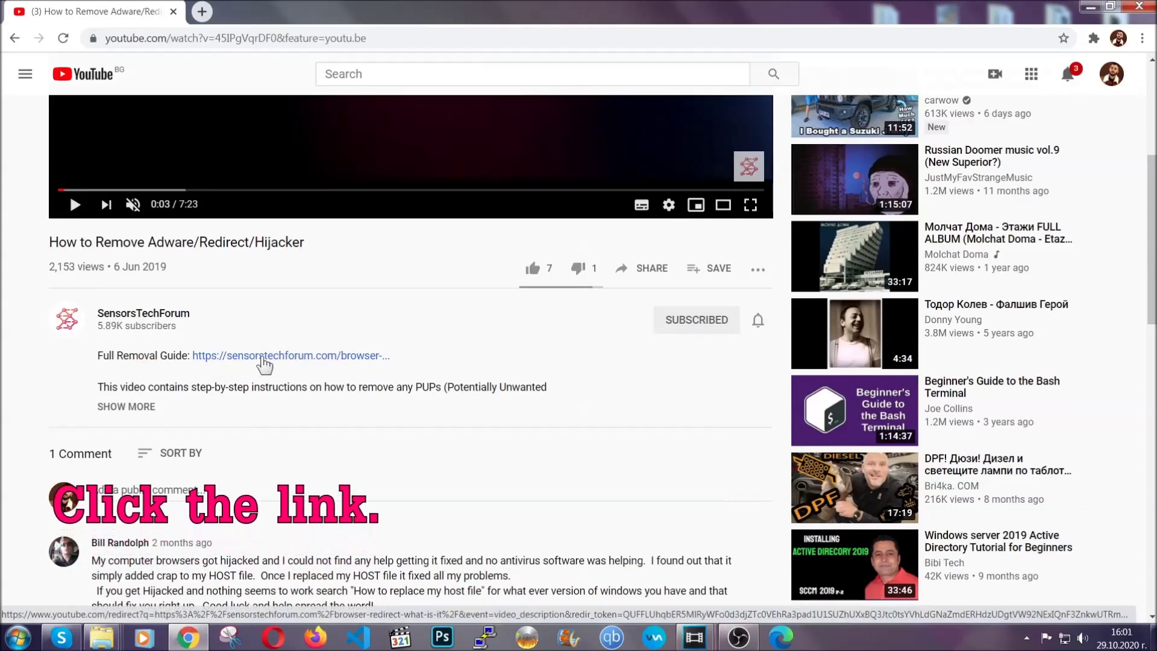
{"action": "left_click", "coordinate": [264, 356]}
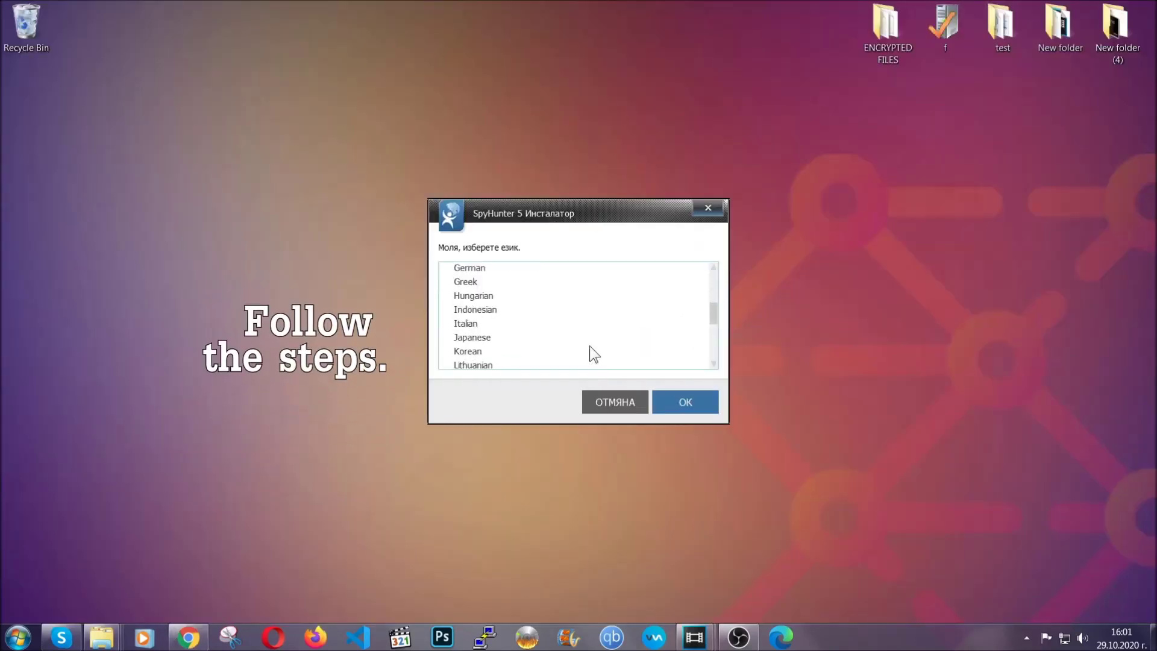
Install SpyHunter 5 in English with the EULA accepted, and finish setup.
{"action": "scroll", "coordinate": [578, 358], "scroll_direction": "down", "scroll_amount": 2}
{"action": "scroll", "coordinate": [590, 362], "scroll_direction": "up", "scroll_amount": 2}
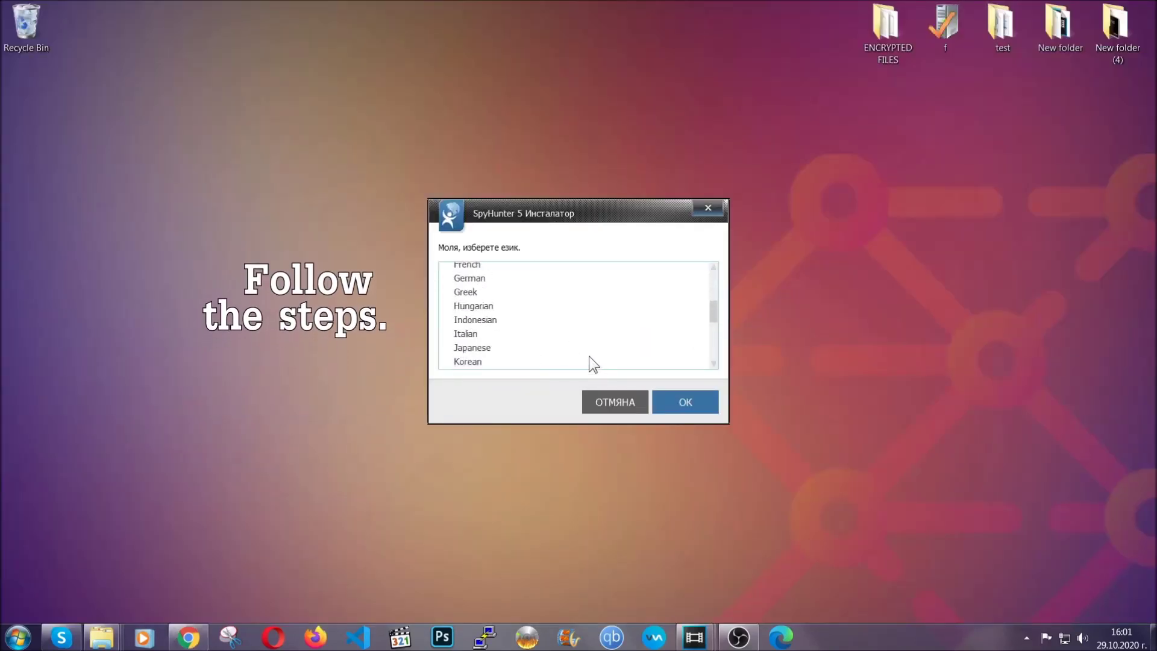
{"action": "scroll", "coordinate": [553, 346], "scroll_direction": "up", "scroll_amount": 2}
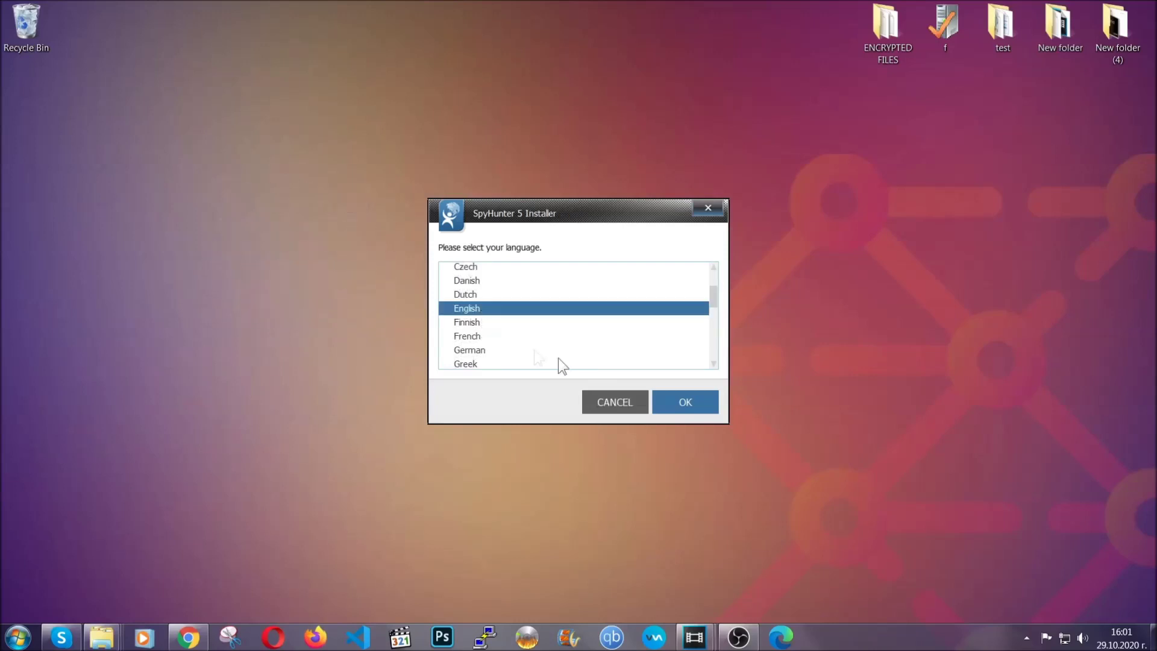
{"action": "left_click", "coordinate": [678, 399]}
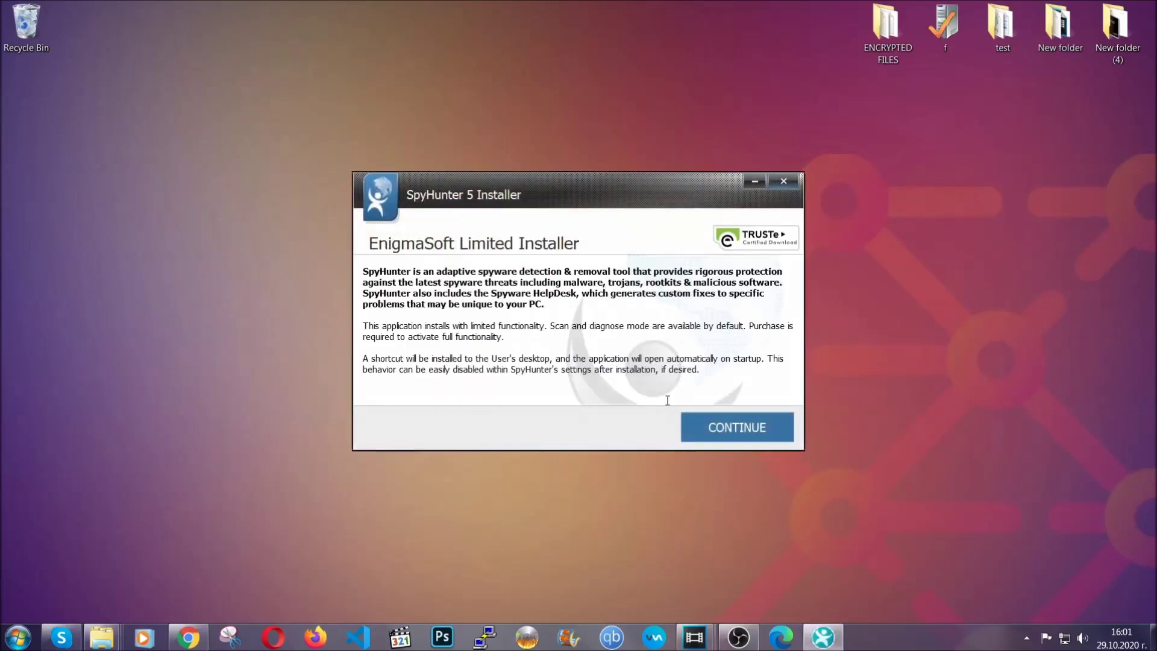
{"action": "left_click", "coordinate": [695, 419]}
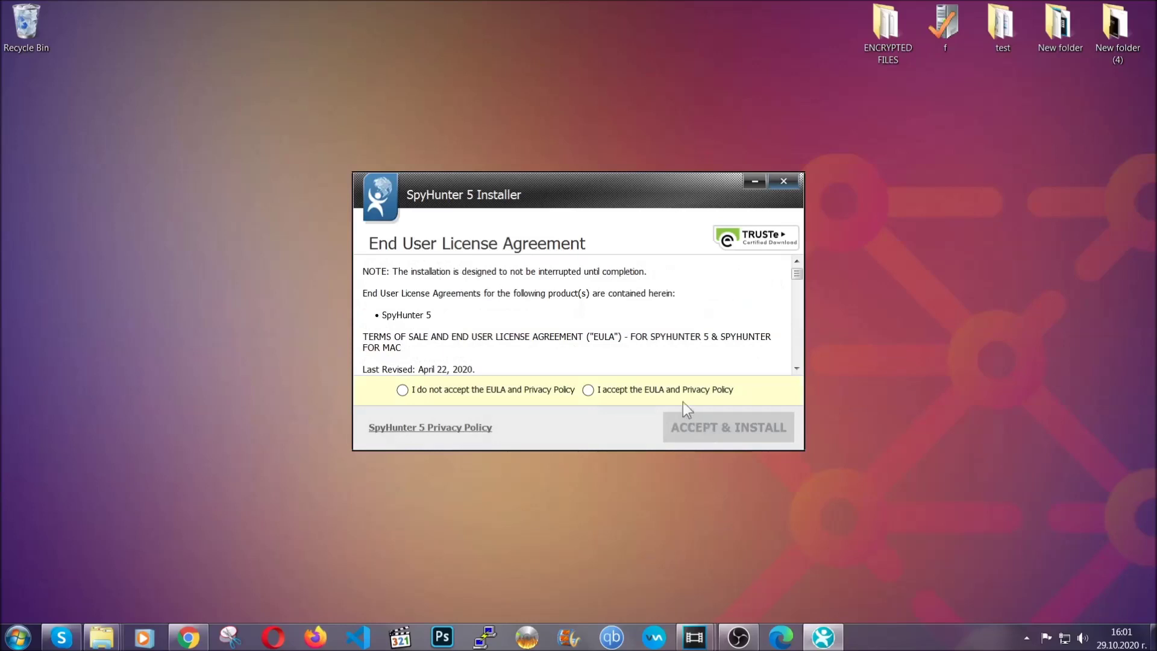
{"action": "left_click", "coordinate": [678, 388]}
{"action": "left_click", "coordinate": [697, 421]}
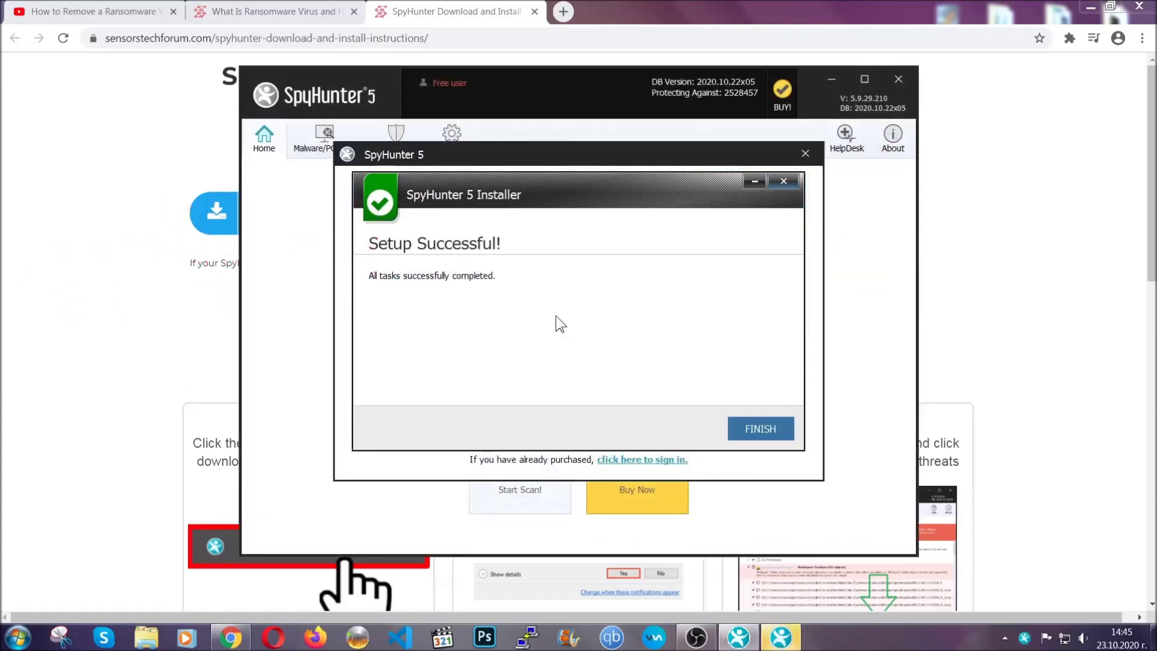
{"action": "left_click", "coordinate": [739, 430]}
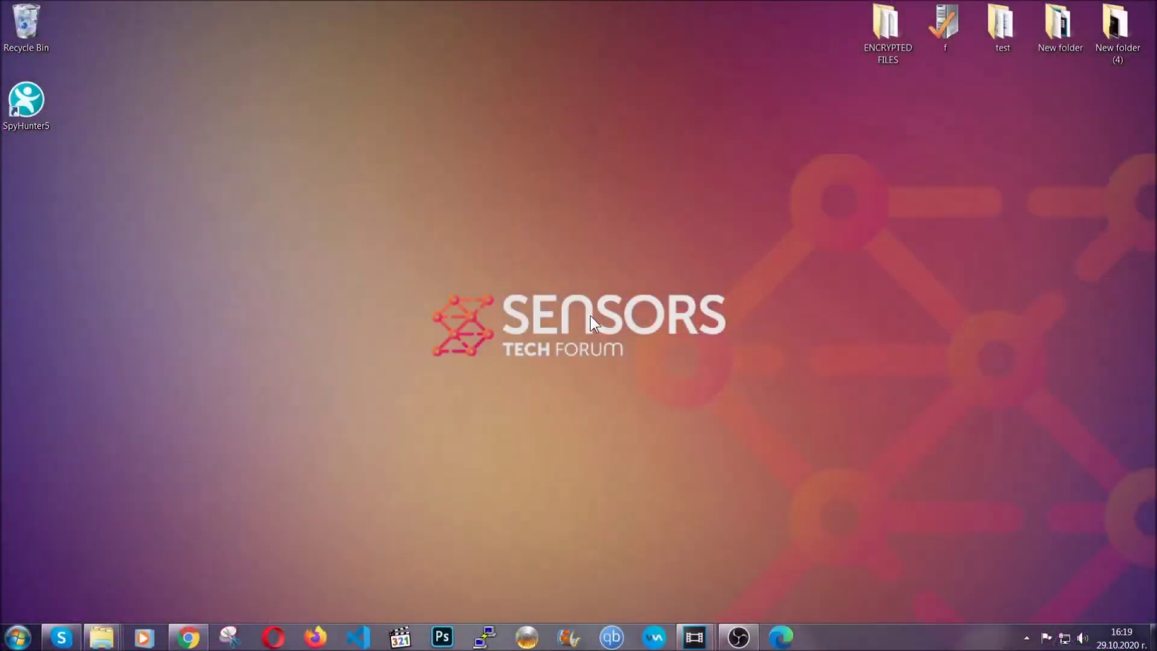
{"action": "key", "text": "super+r"}
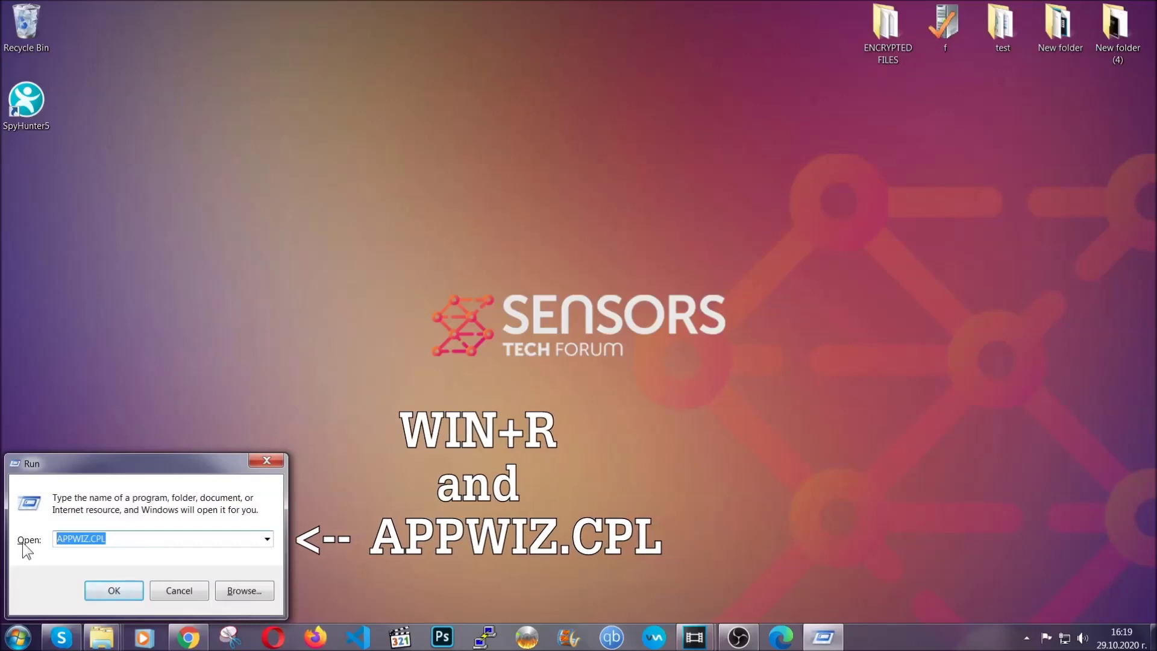
Uninstall SUSPICIOUS PROGRAM from Programs and Features and confirm its successful removal.
{"action": "left_click", "coordinate": [113, 588]}
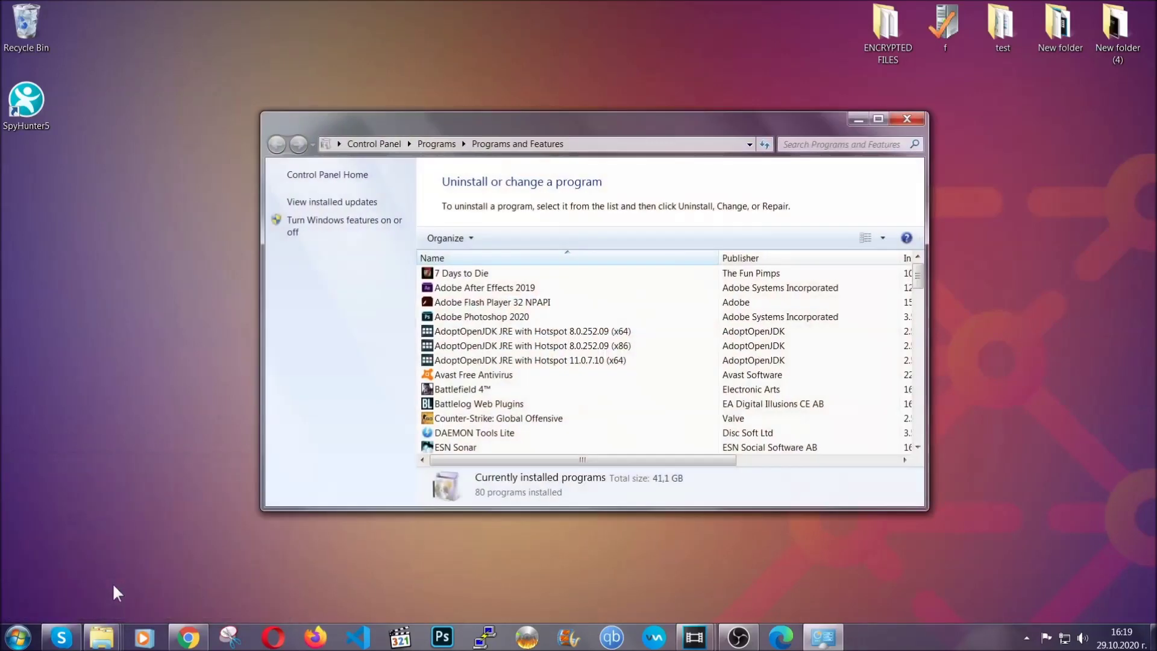
{"action": "scroll", "coordinate": [609, 321], "scroll_direction": "down", "scroll_amount": 12}
{"action": "scroll", "coordinate": [617, 335], "scroll_direction": "down", "scroll_amount": 10}
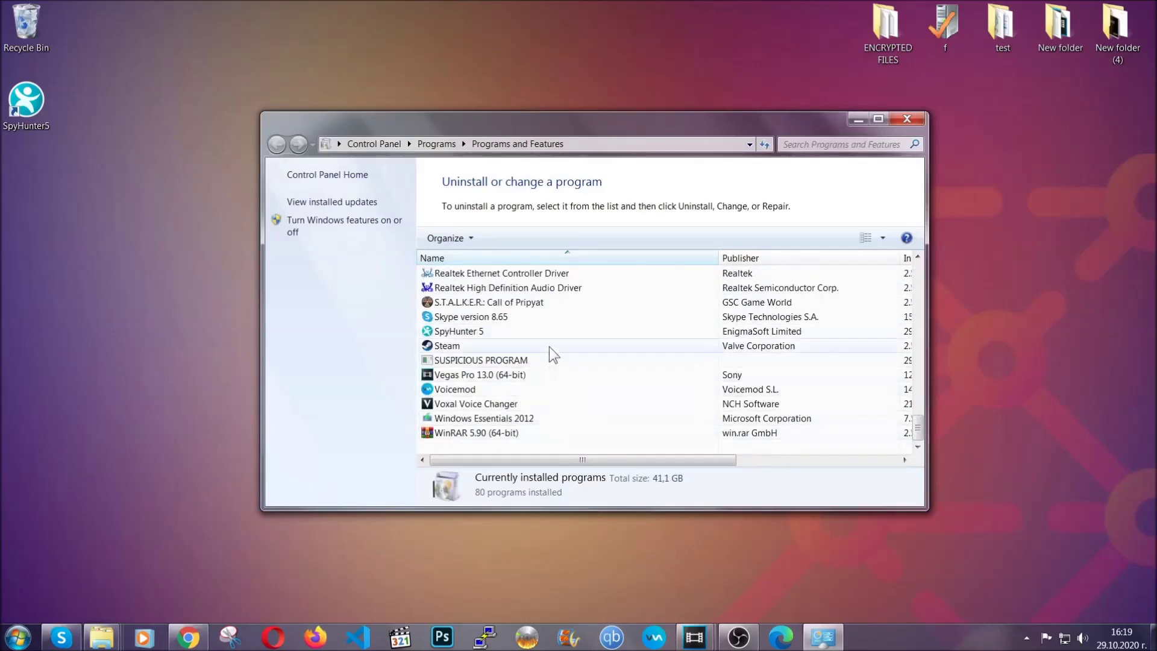
{"action": "left_click", "coordinate": [496, 360]}
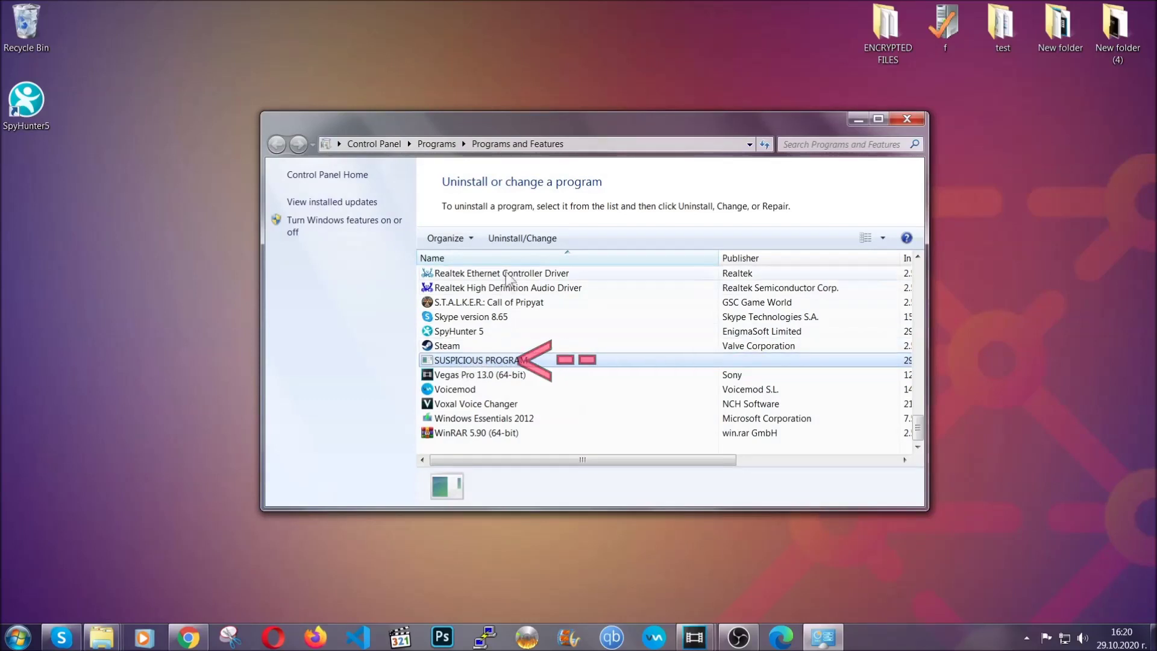
{"action": "left_click", "coordinate": [512, 237]}
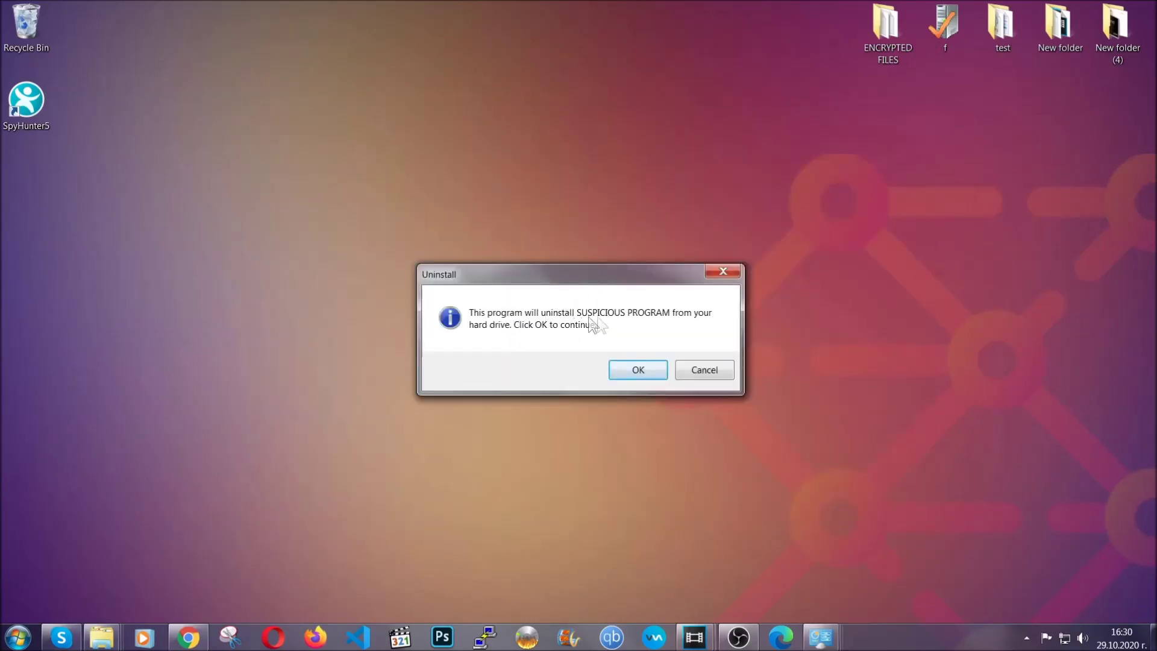
{"action": "left_click", "coordinate": [631, 369]}
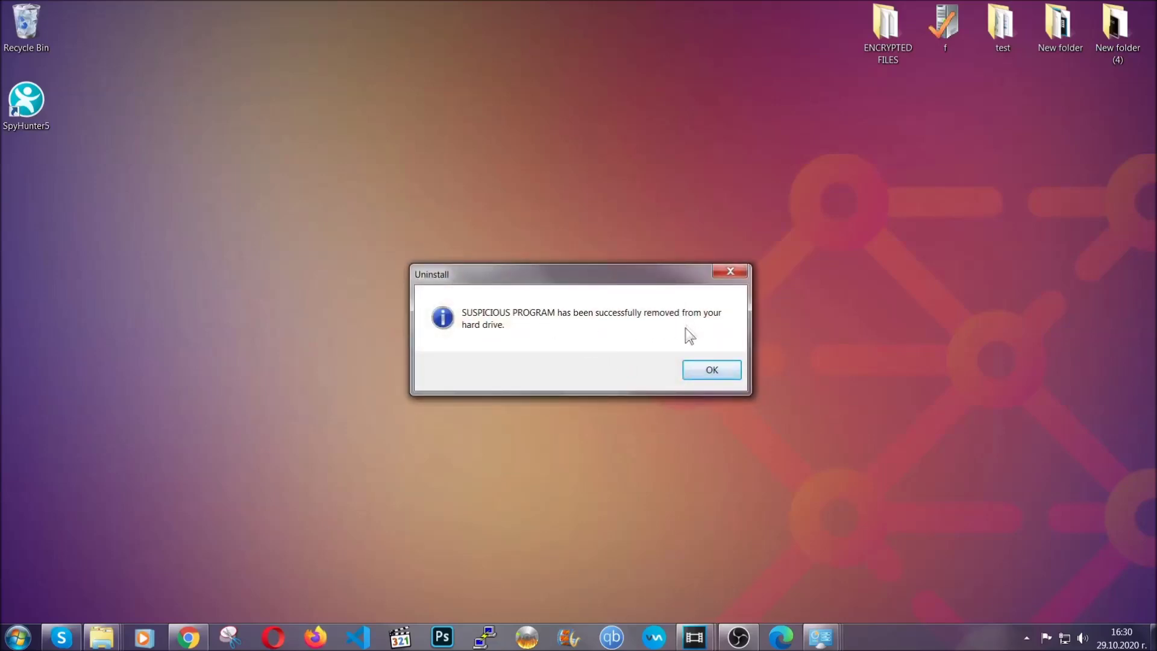
{"action": "left_click", "coordinate": [694, 367]}
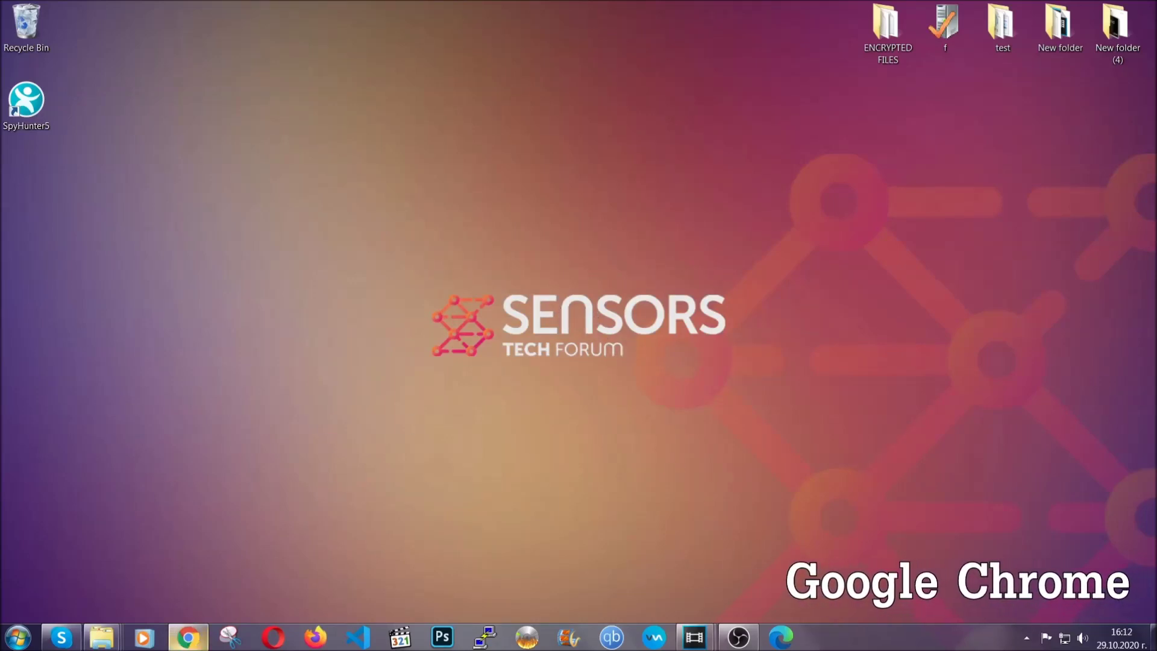
Bring Chrome back and go to chrome://settings/clearBrowserData.
{"action": "left_click", "coordinate": [197, 644]}
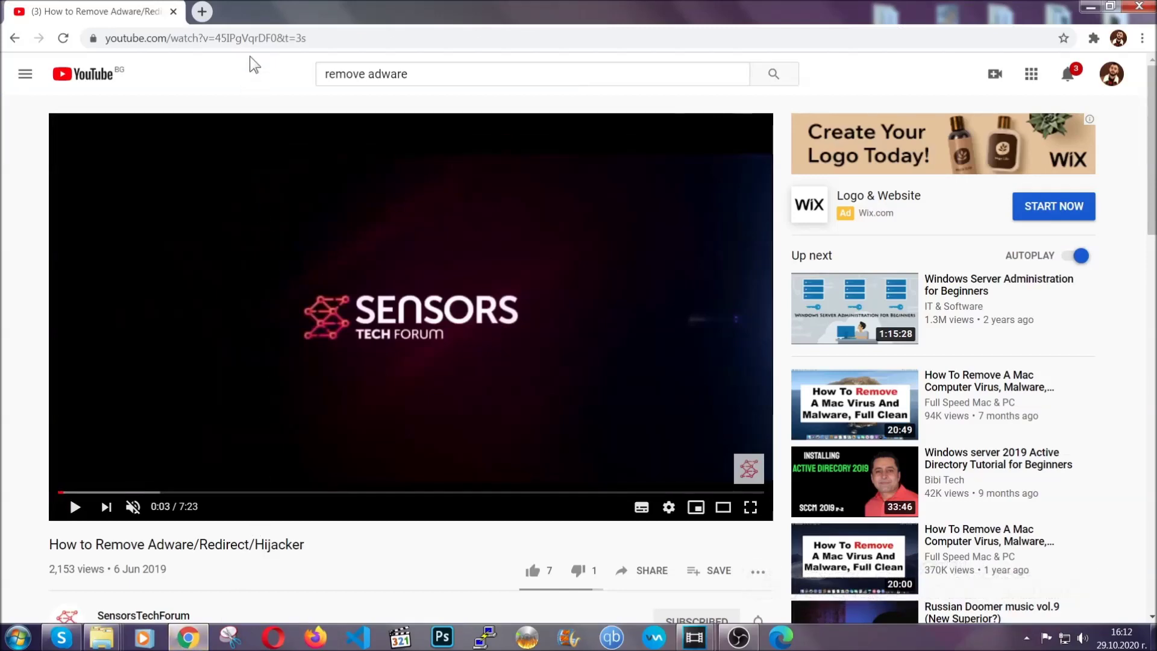
{"action": "left_click", "coordinate": [250, 39]}
{"action": "type", "text": "chro"}
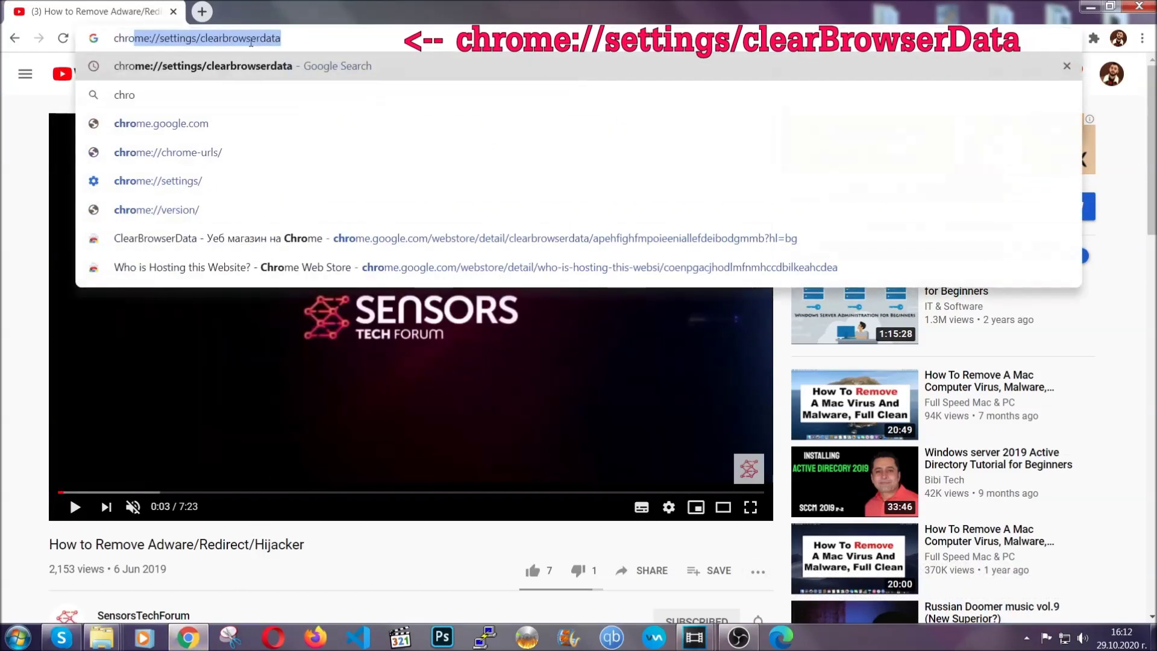
{"action": "type", "text": "me:/"}
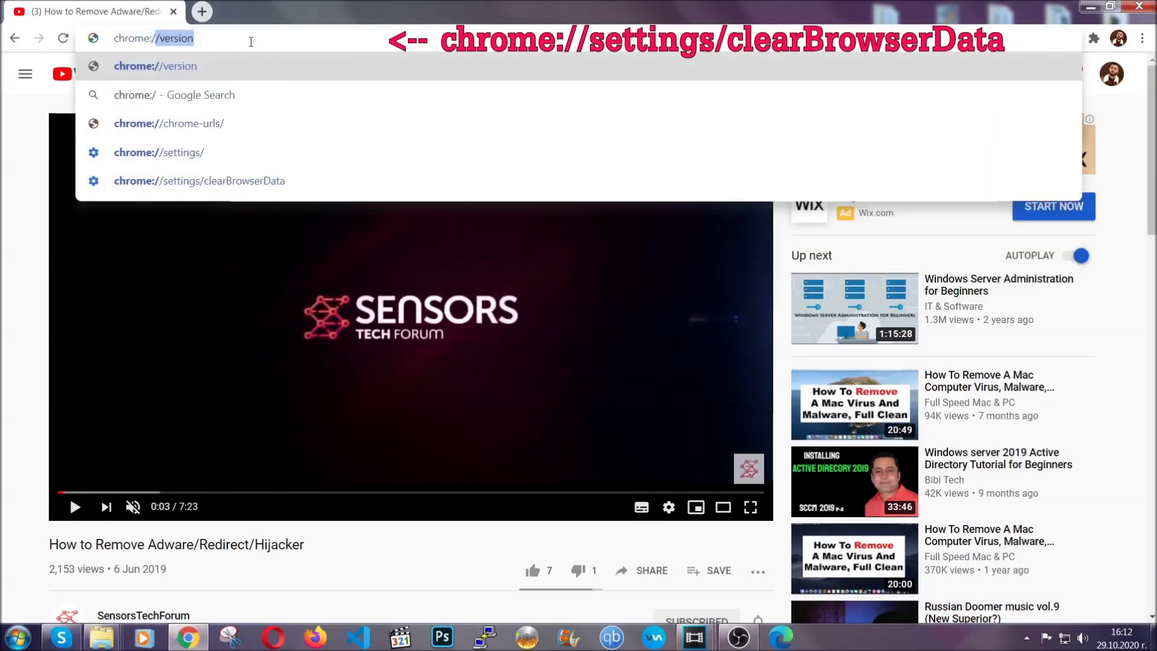
{"action": "type", "text": "/setting"}
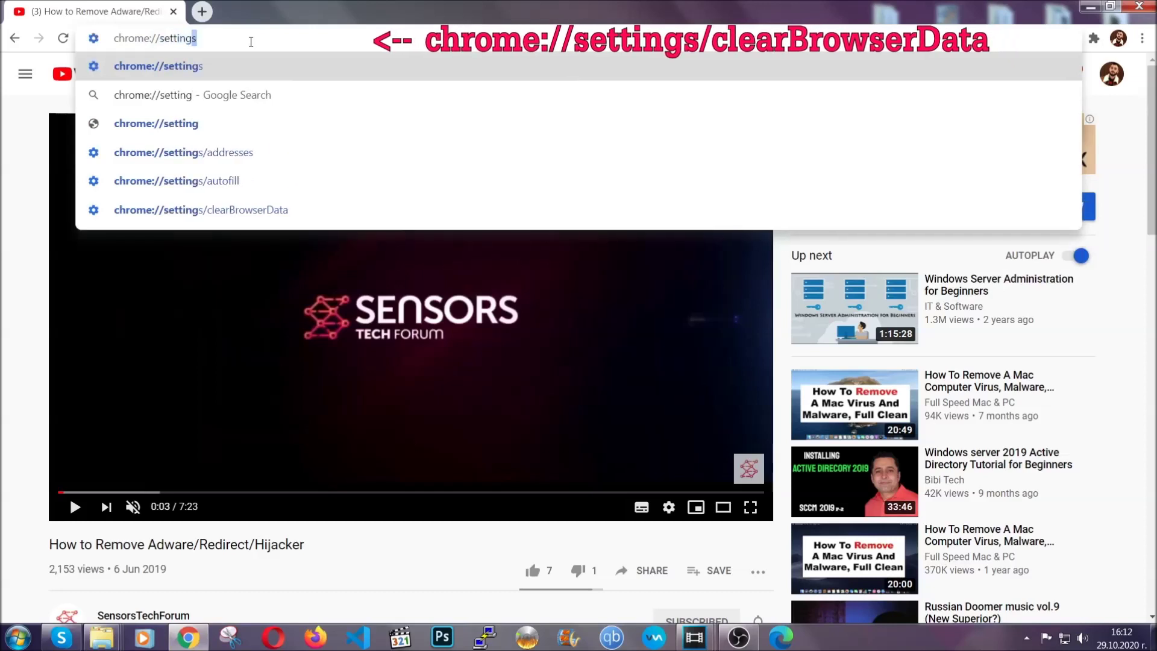
{"action": "type", "text": "s/ce"}
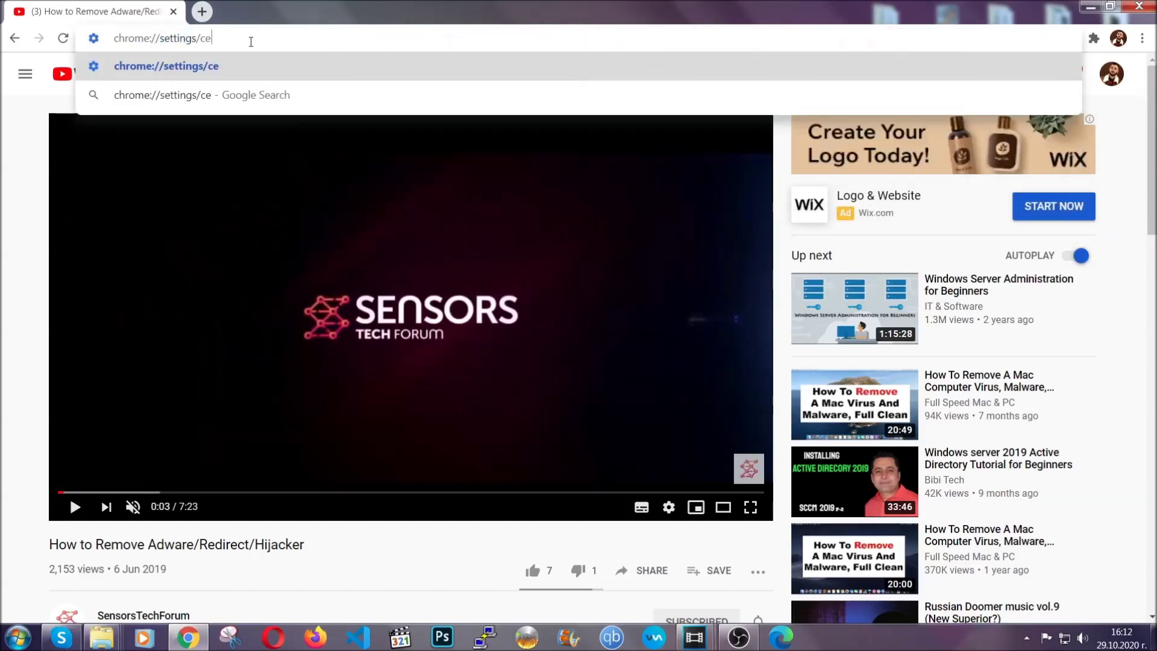
{"action": "key", "text": "BackSpace"}
{"action": "type", "text": "lear"}
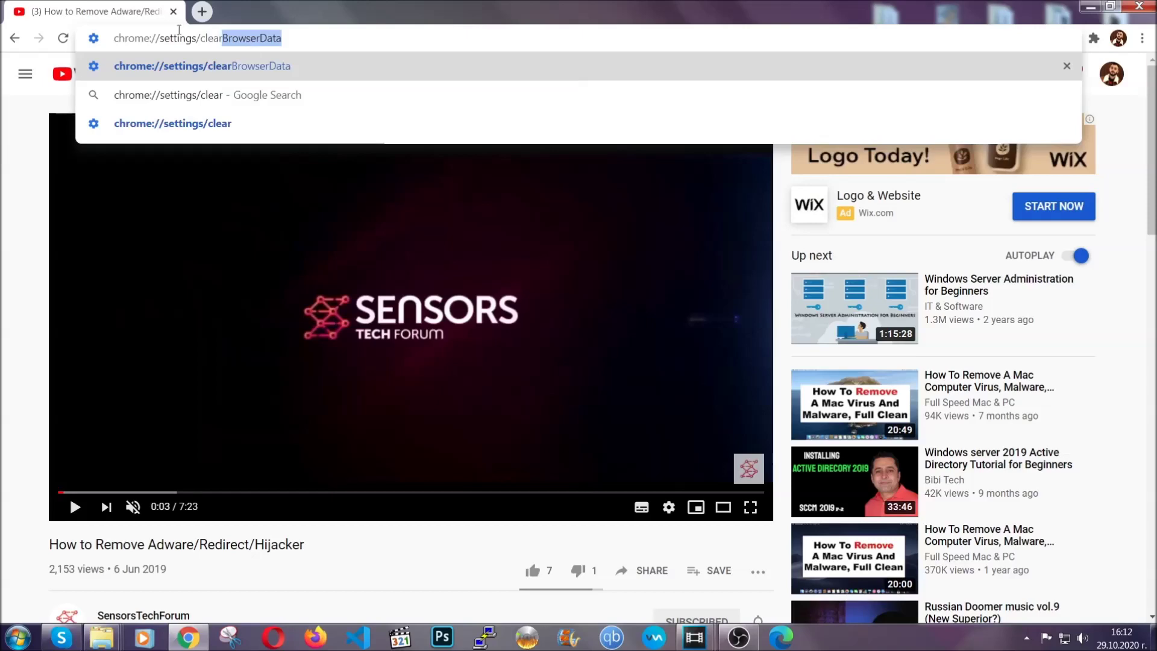
{"action": "left_click", "coordinate": [164, 66]}
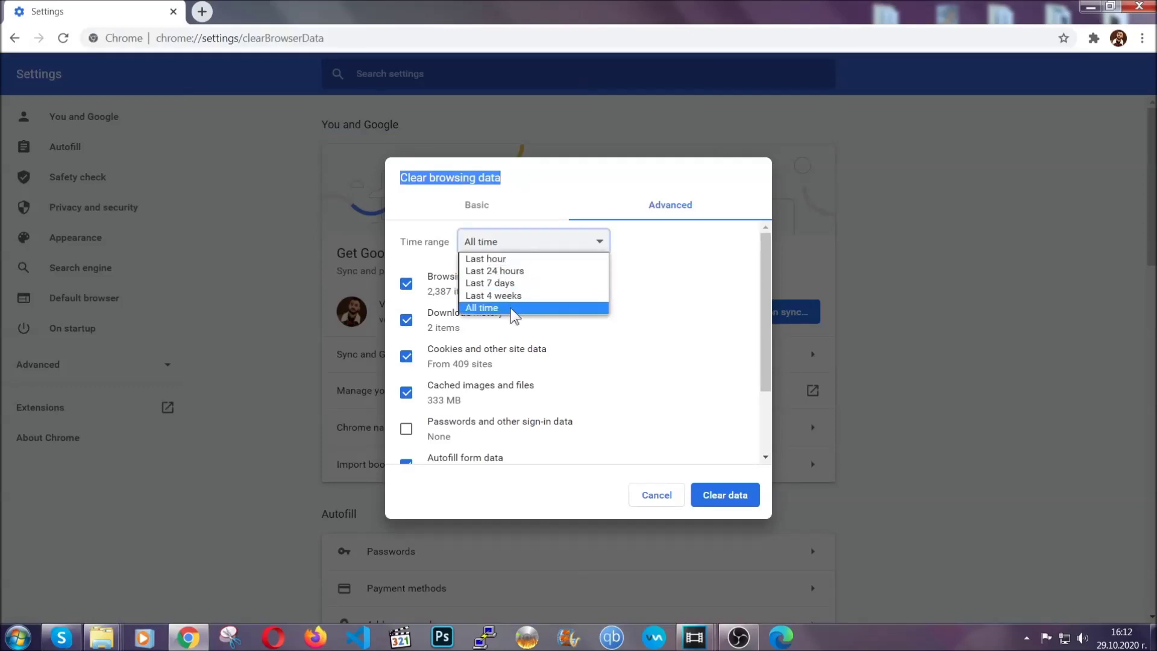
Clear all-time Chrome browsing data with Passwords left unticked.
{"action": "left_click", "coordinate": [511, 308]}
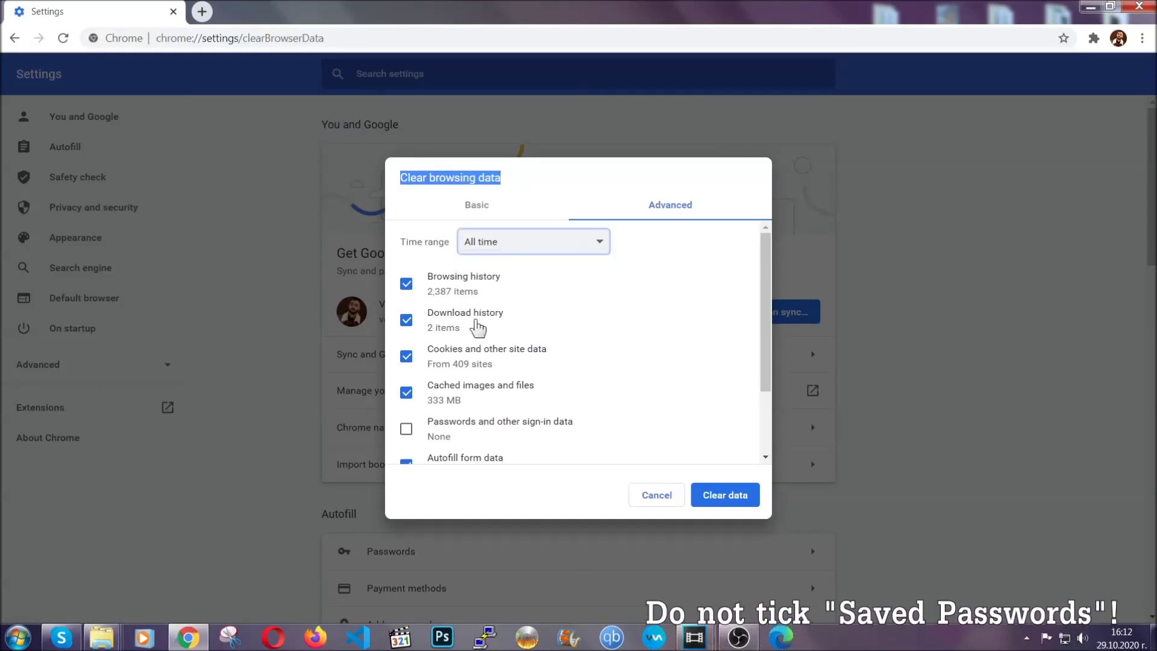
{"action": "scroll", "coordinate": [460, 394], "scroll_direction": "down", "scroll_amount": 3}
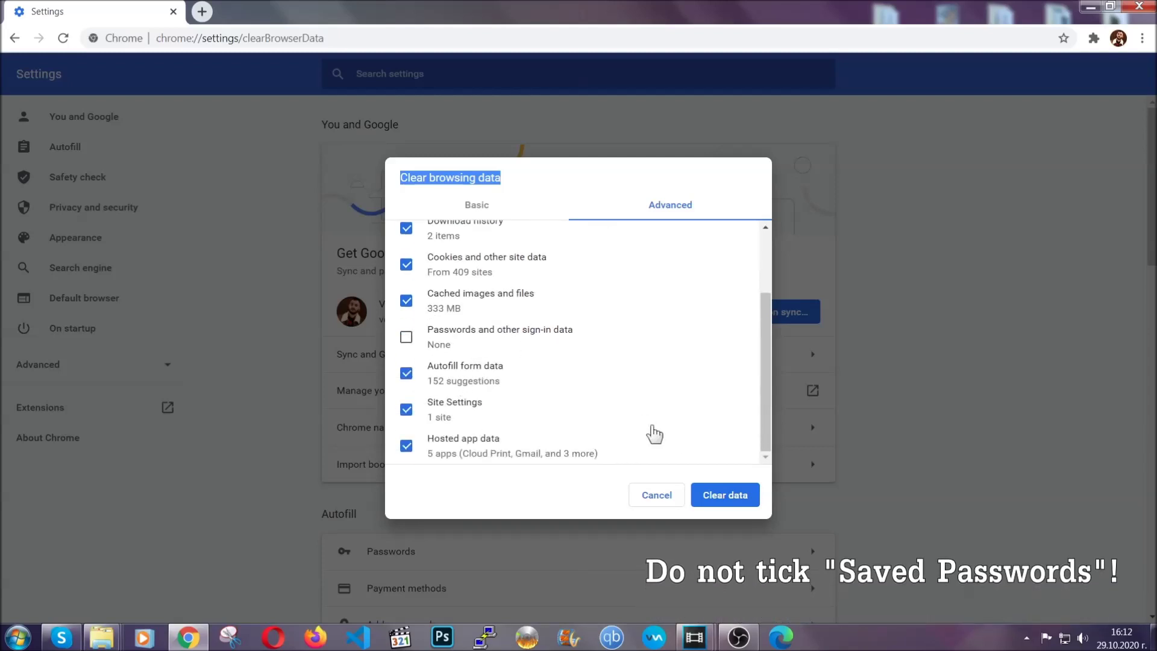
{"action": "left_click", "coordinate": [711, 496]}
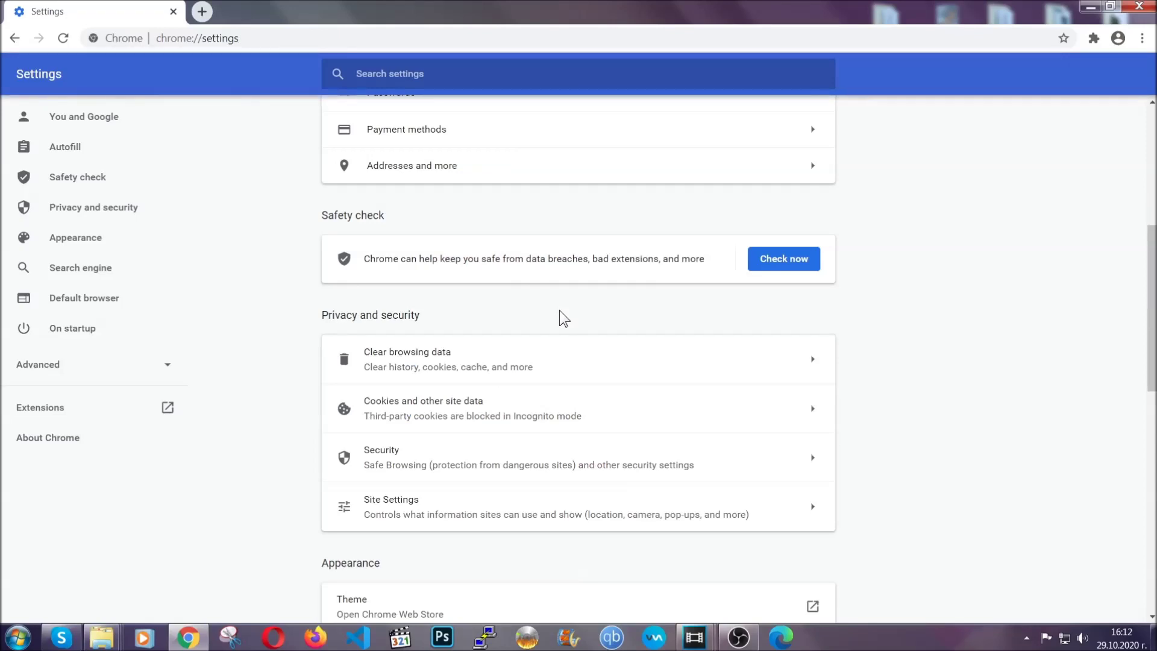
{"action": "left_click", "coordinate": [1143, 40]}
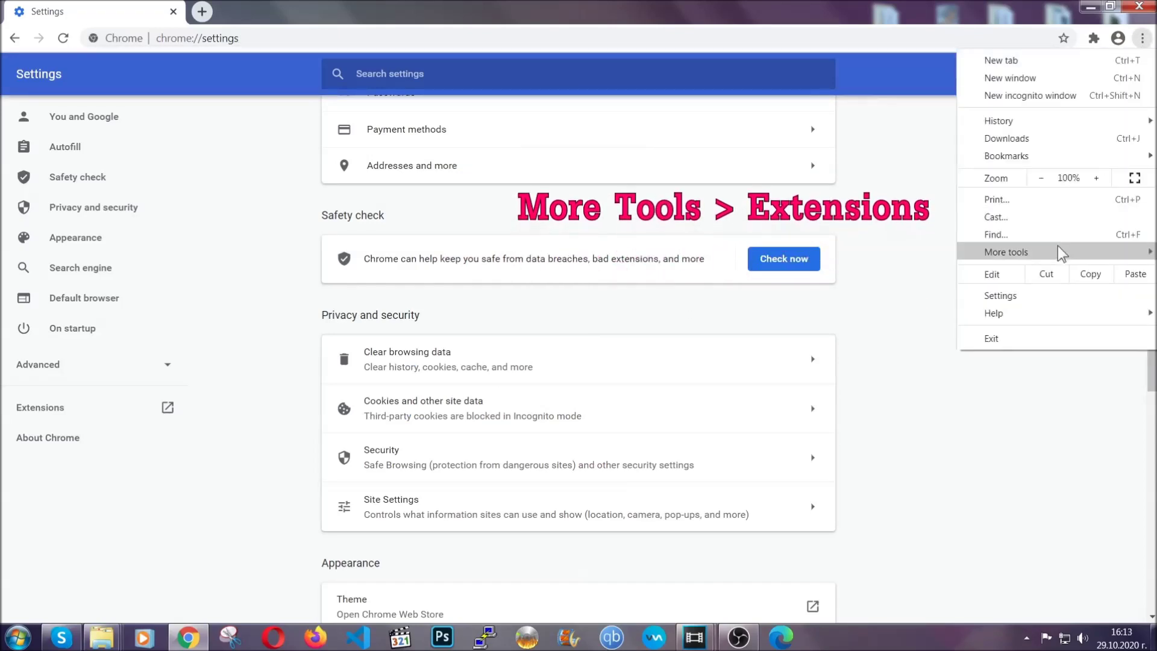
{"action": "mouse_move", "coordinate": [1006, 251]}
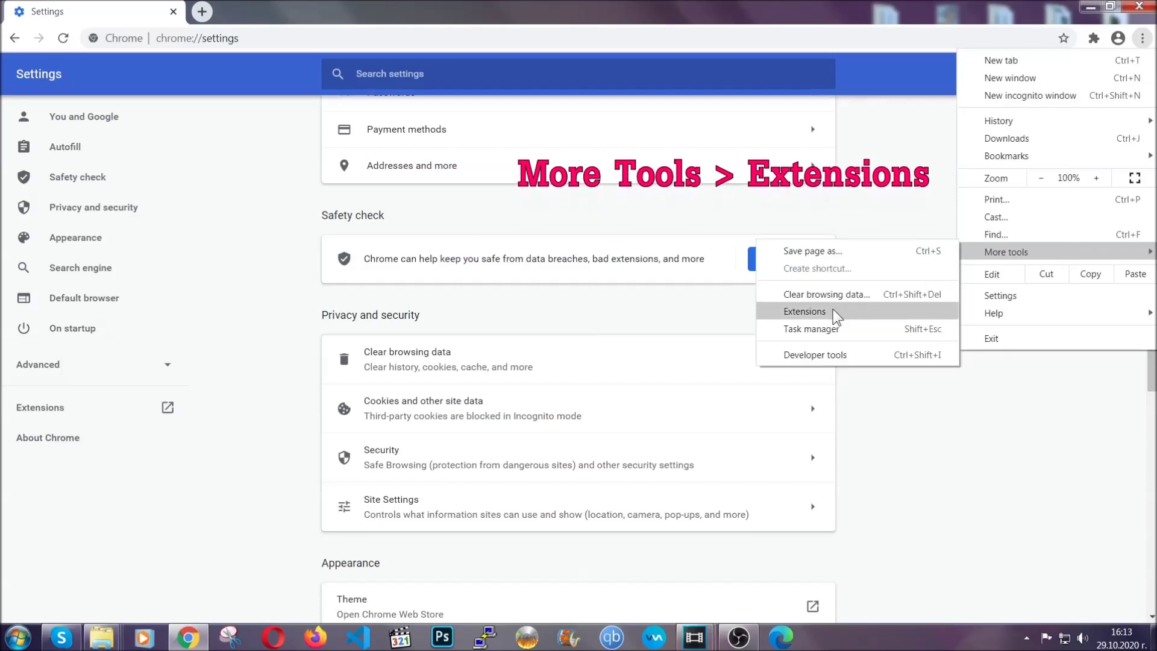
Remove the Bulk Media Downloader extension from Chrome, then minimize Chrome.
{"action": "left_click", "coordinate": [836, 313]}
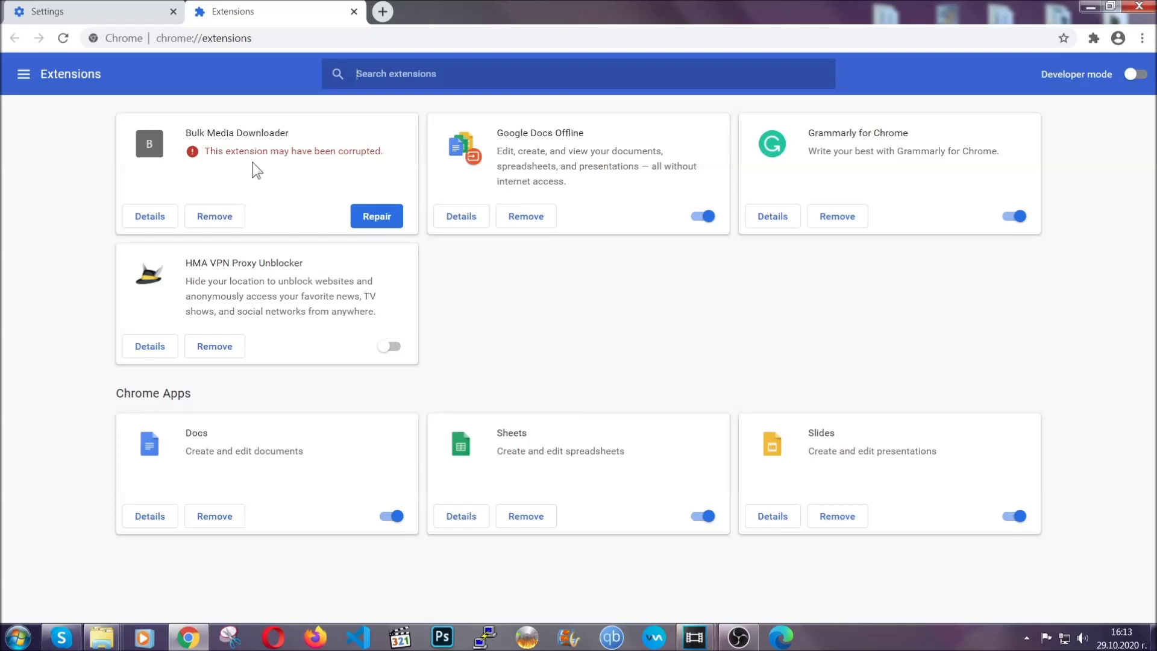
{"action": "left_click", "coordinate": [214, 216]}
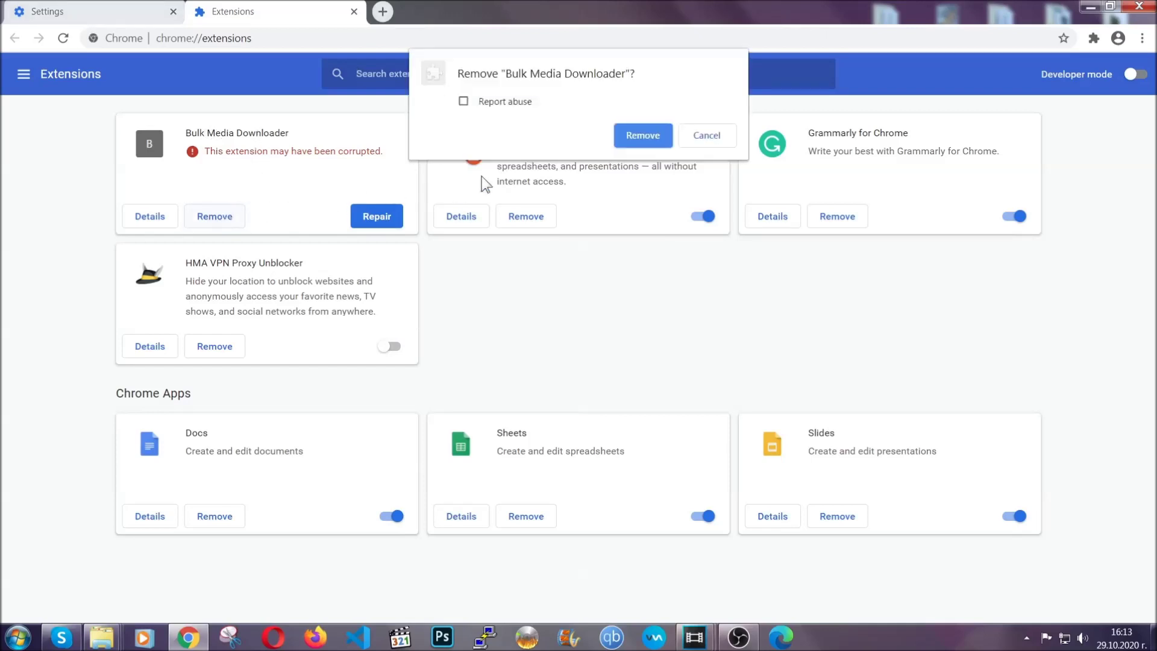
{"action": "left_click", "coordinate": [624, 134]}
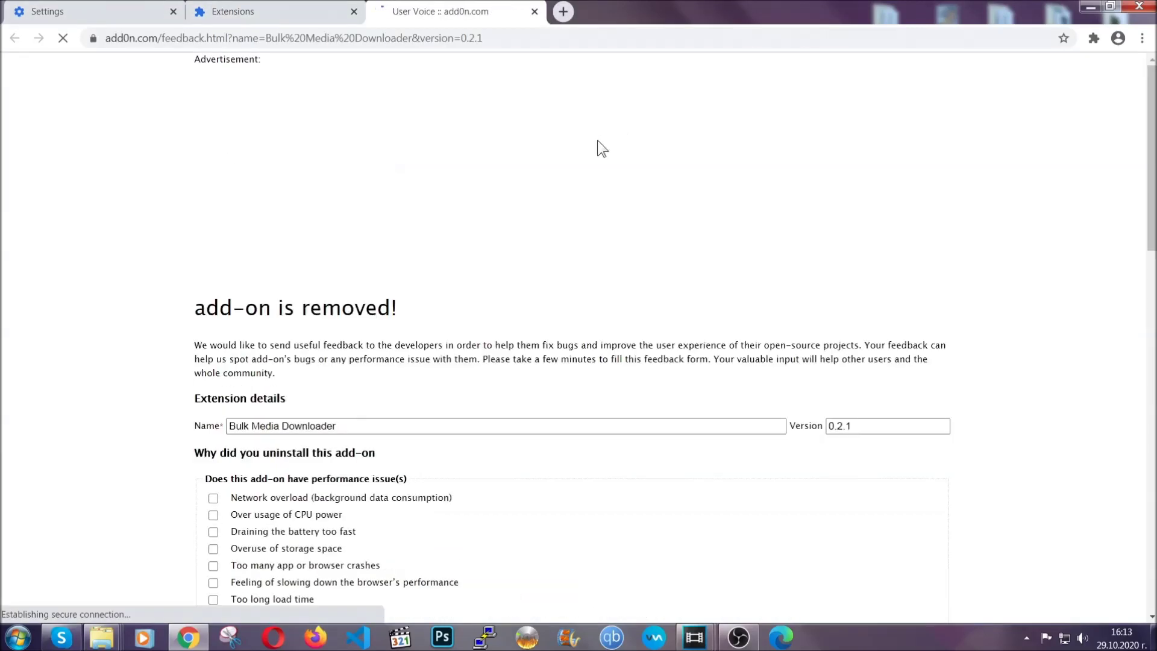
{"action": "left_click", "coordinate": [294, 13]}
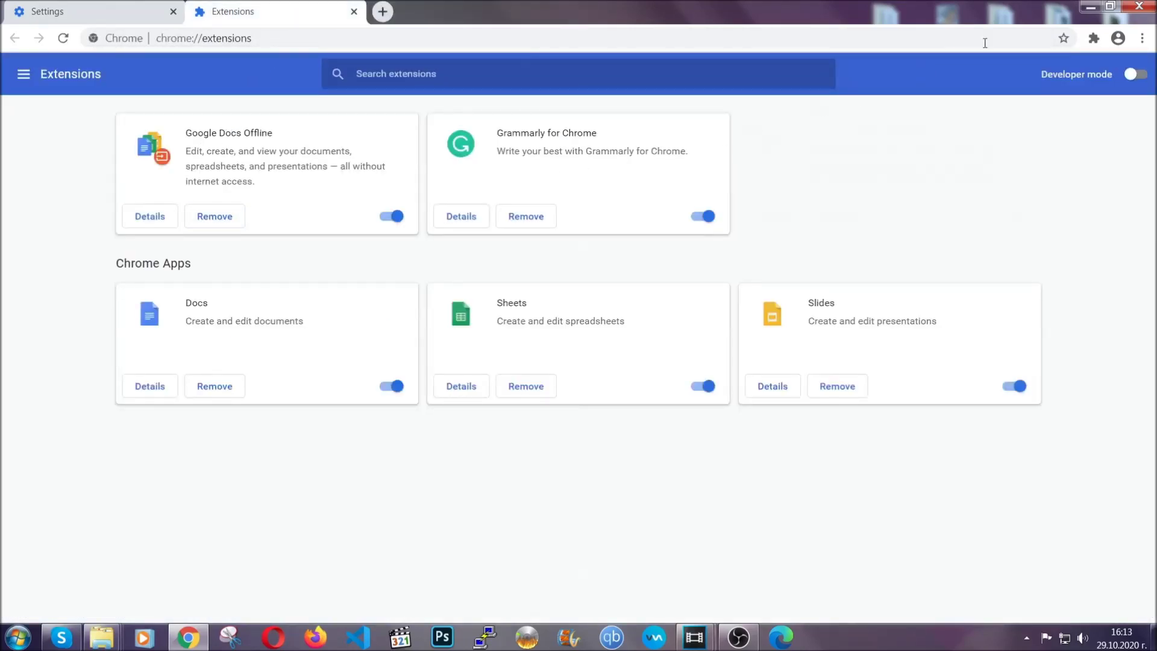
{"action": "left_click", "coordinate": [1080, 7]}
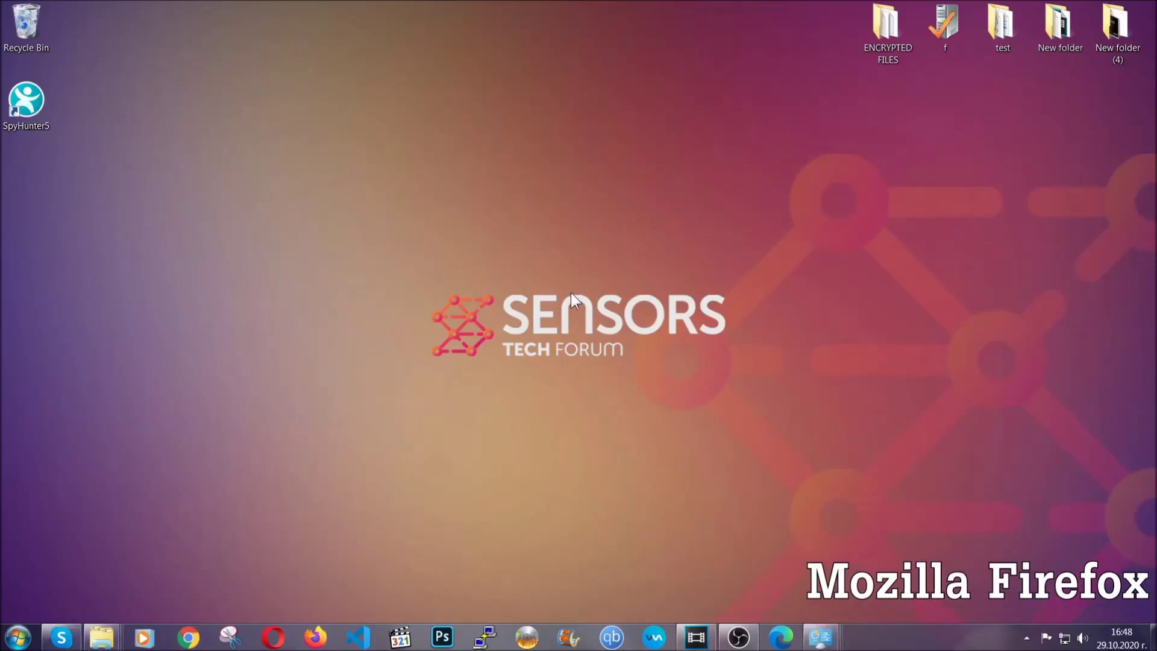
Launch Firefox and load the about:support Troubleshooting Information page.
{"action": "left_click", "coordinate": [315, 635]}
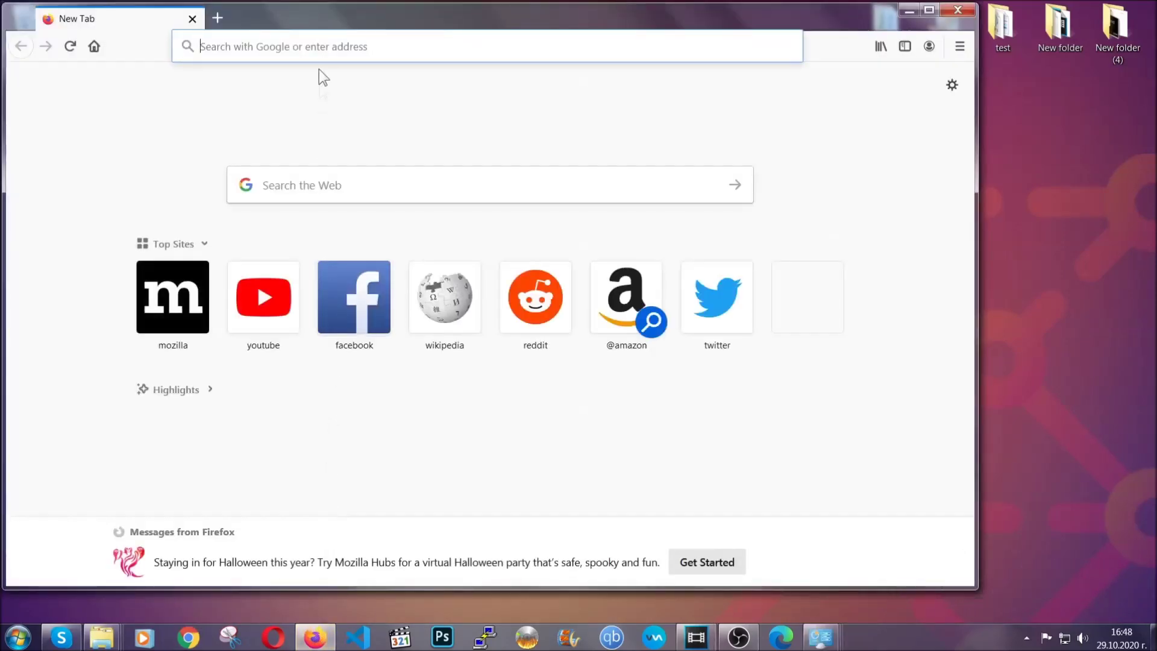
{"action": "left_click", "coordinate": [317, 47]}
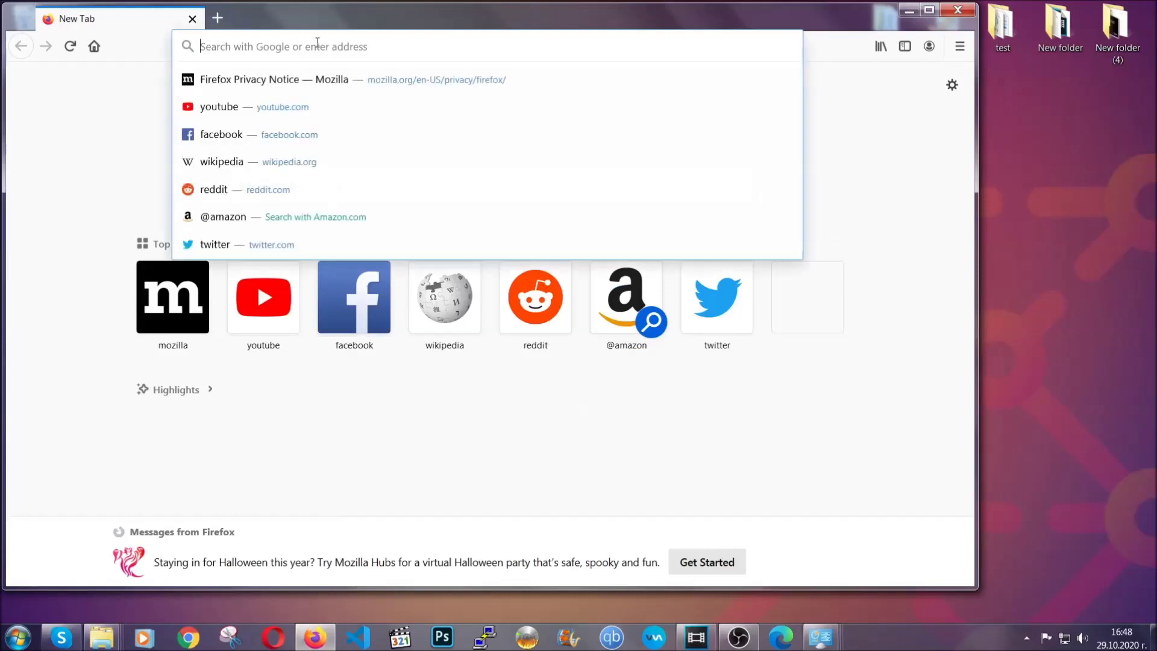
{"action": "type", "text": "about"}
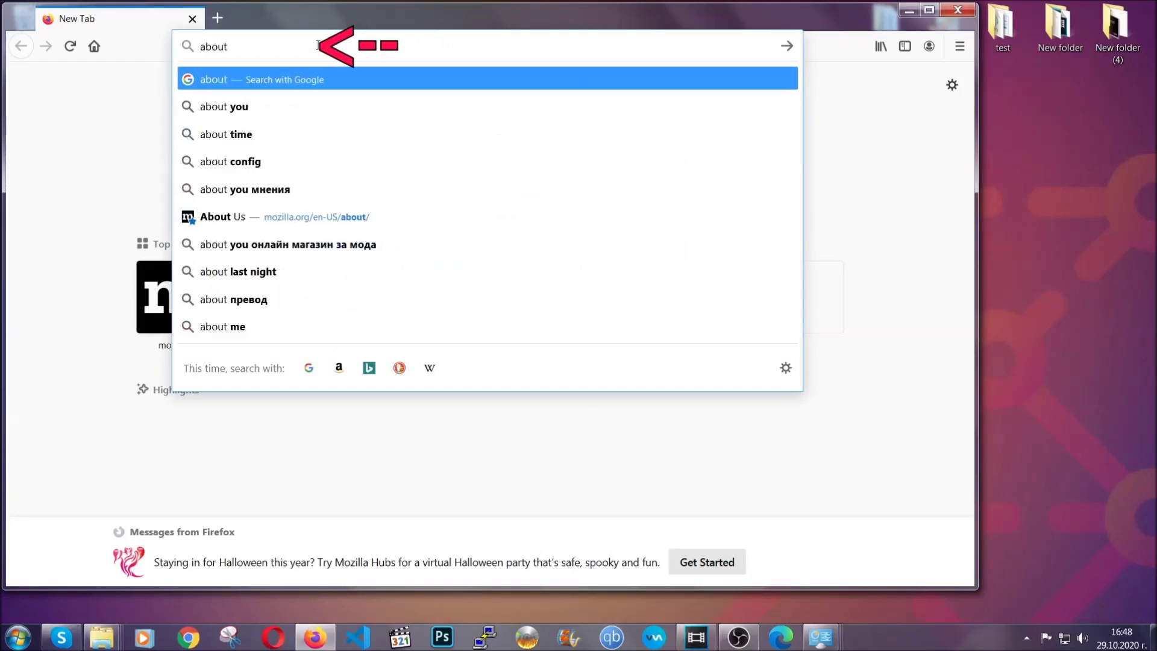
{"action": "type", "text": ":support"}
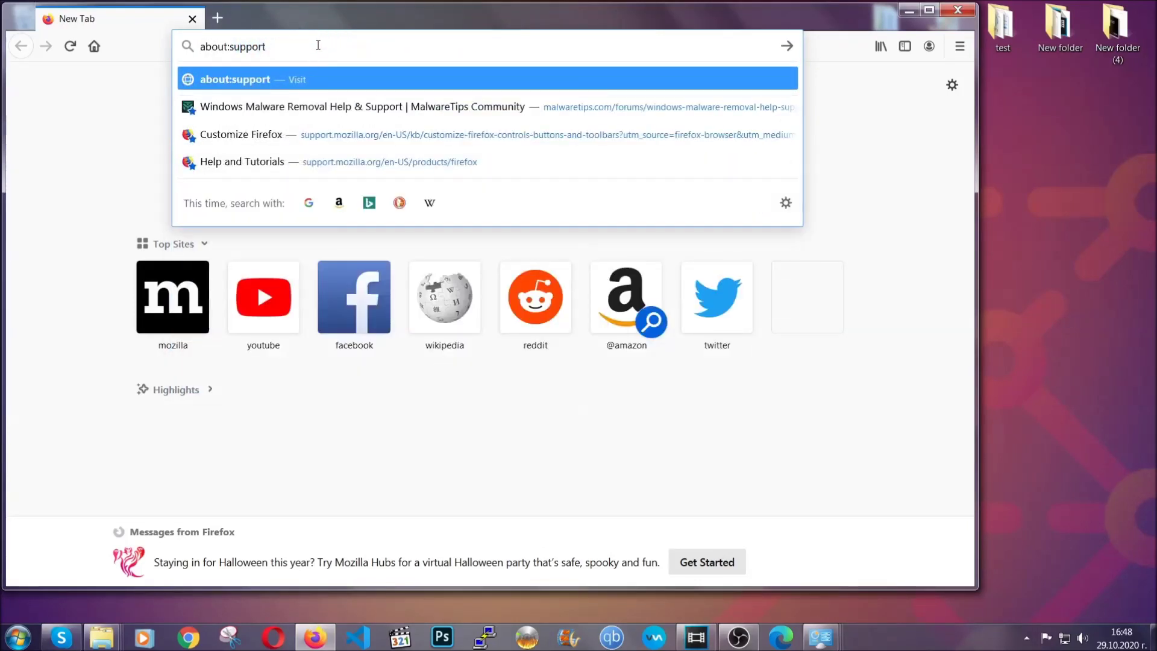
{"action": "key", "text": "Return"}
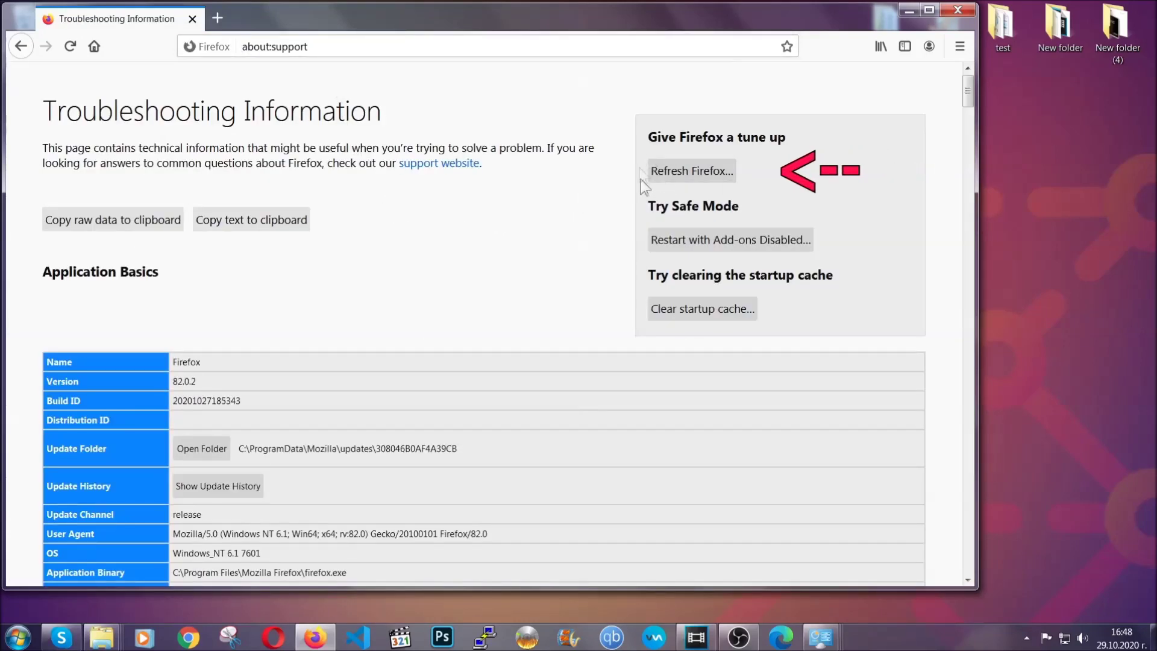
{"action": "left_click", "coordinate": [685, 176]}
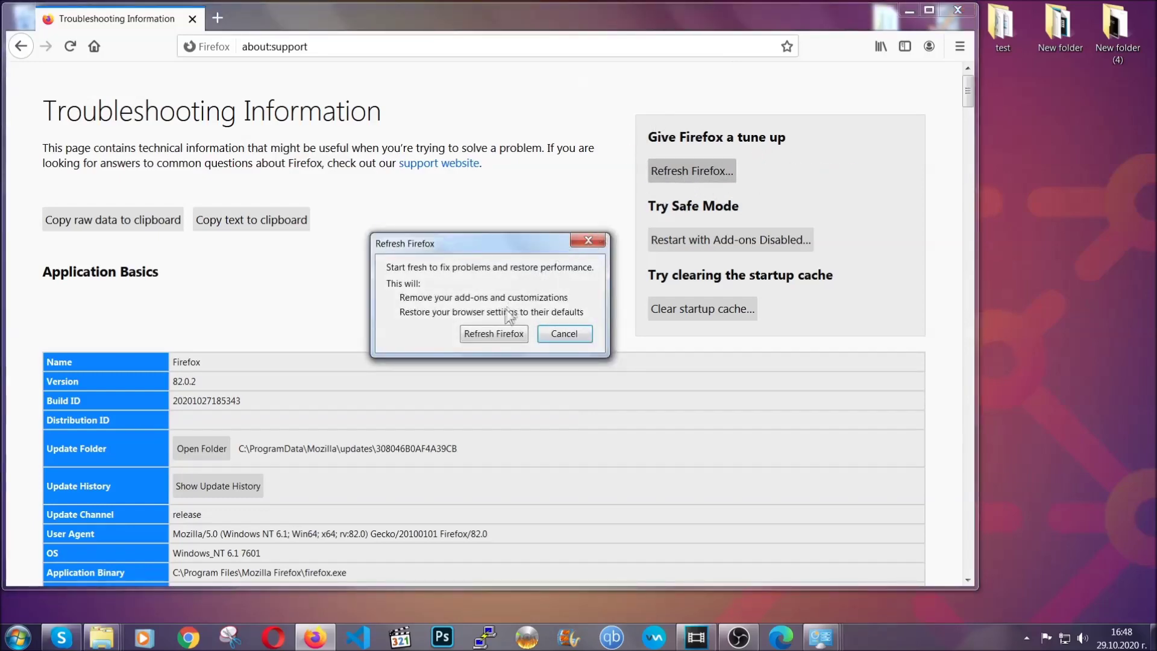
Confirm Refresh Firefox, finish the Import Wizard, and minimize Firefox.
{"action": "left_click", "coordinate": [492, 335]}
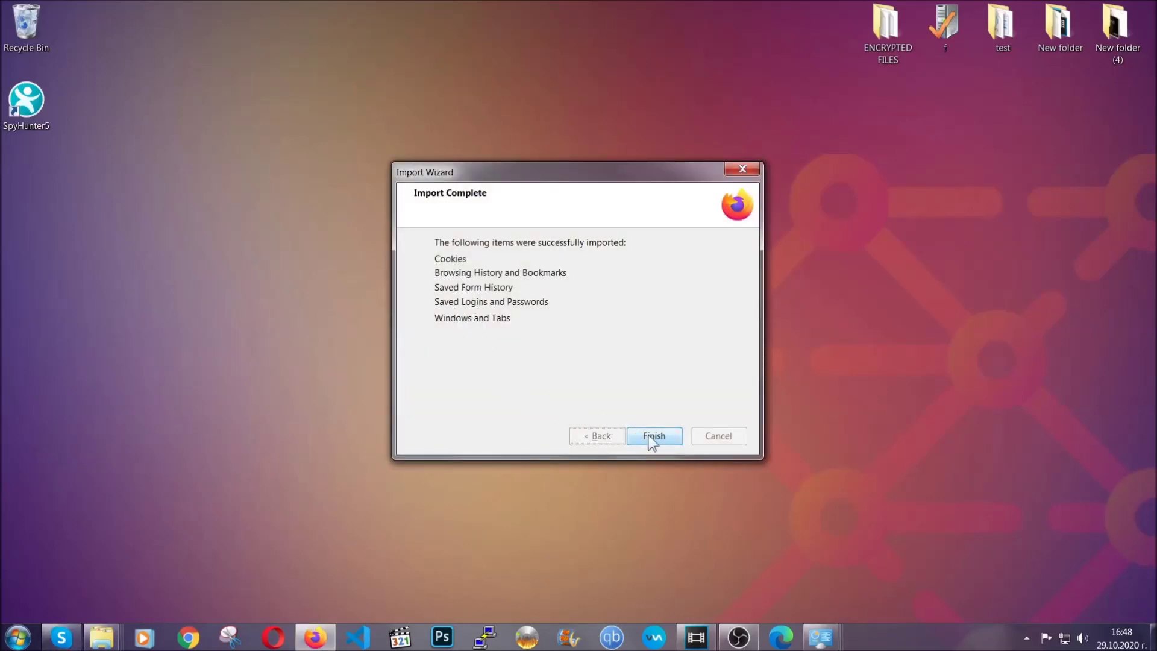
{"action": "left_click", "coordinate": [654, 437]}
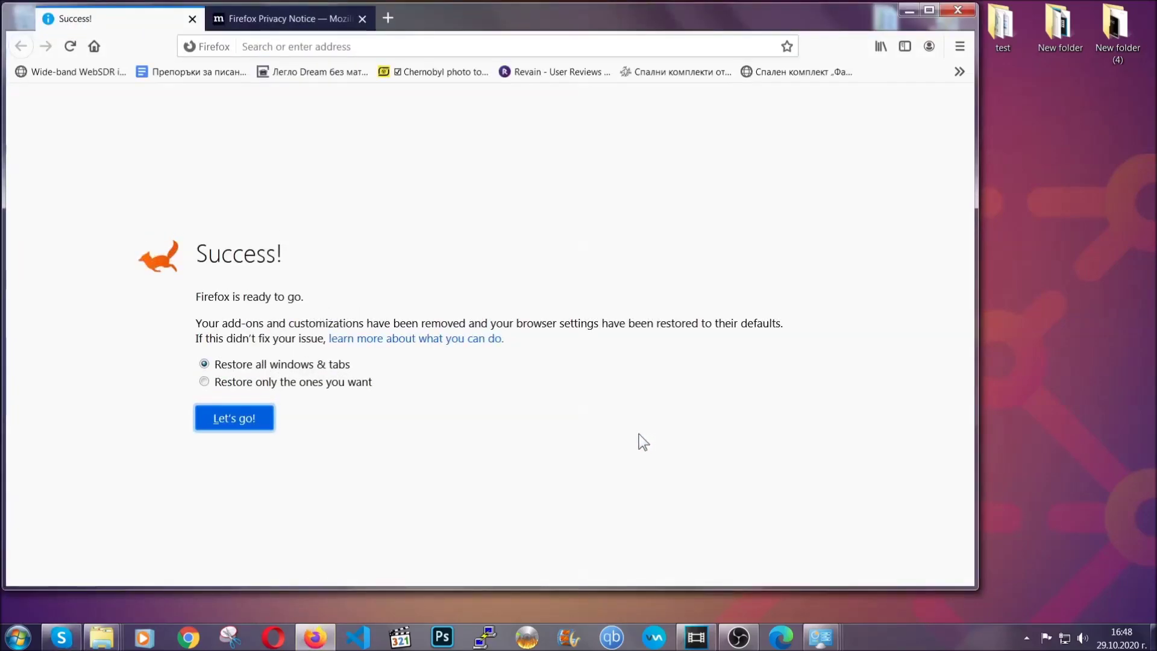
{"action": "left_click", "coordinate": [906, 11]}
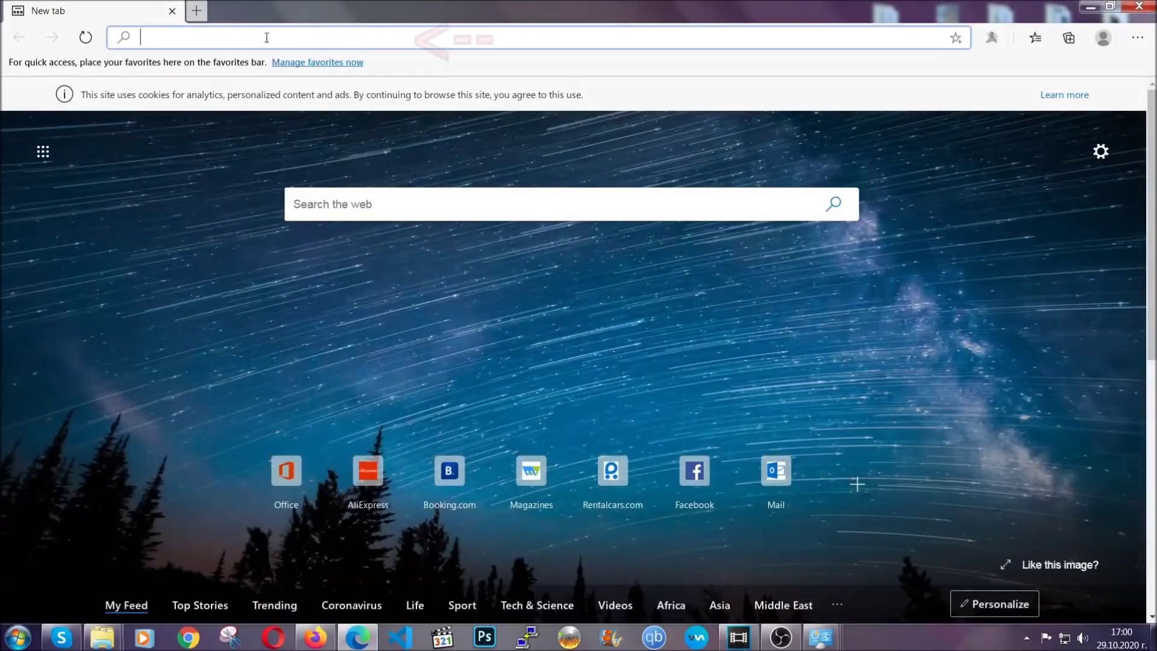
Clear Edge browsing data for All time via edge://settings/clearBrowserData, keeping passwords.
{"action": "type", "text": "edge://"}
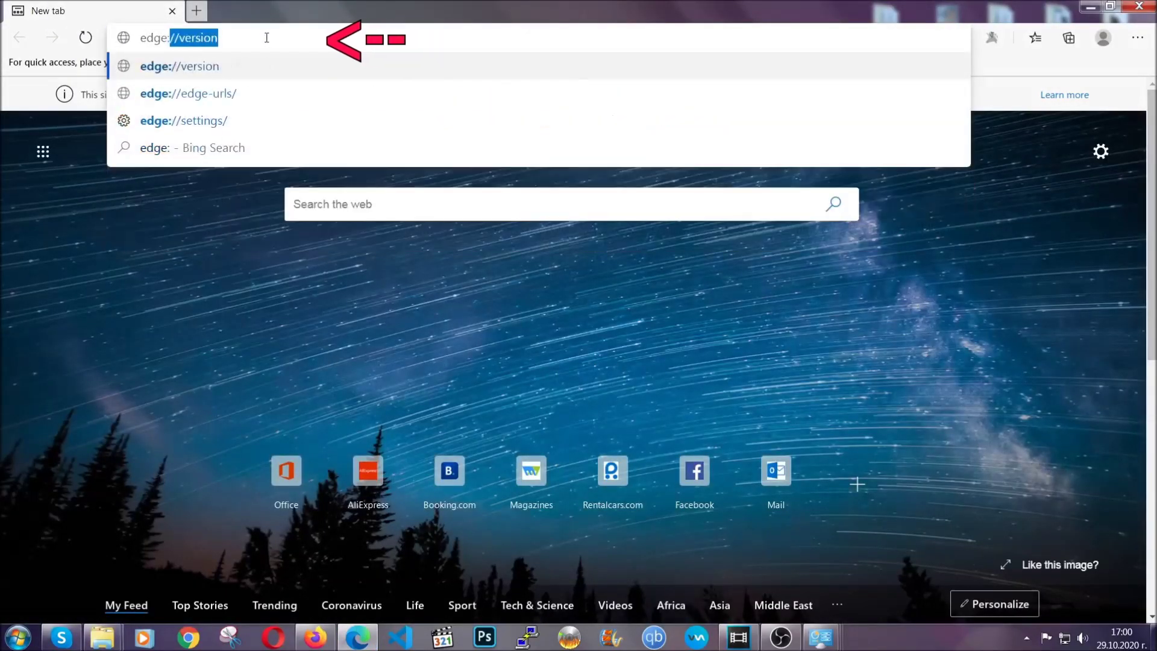
{"action": "type", "text": "setting"}
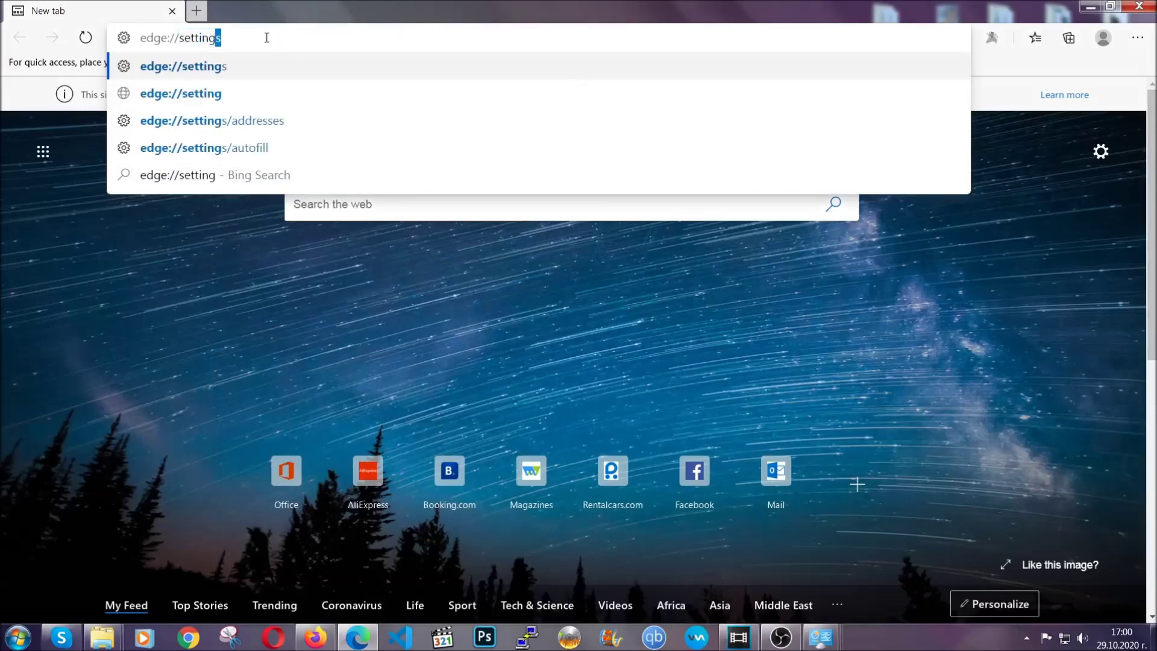
{"action": "type", "text": "s/cle"}
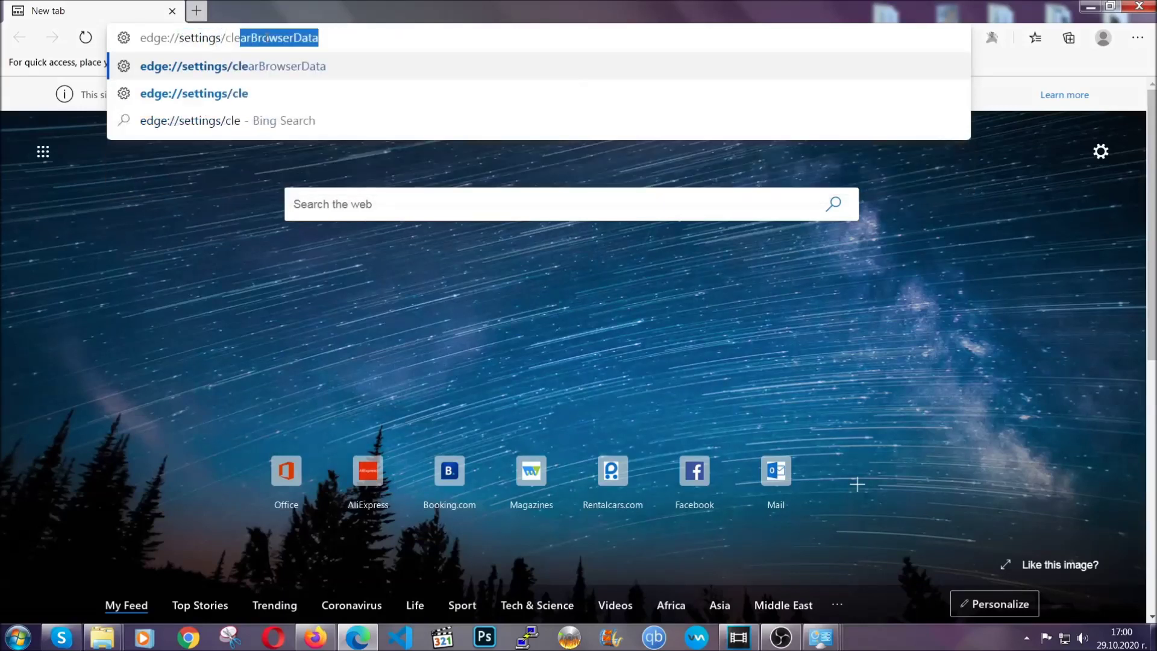
{"action": "type", "text": "arBrow"}
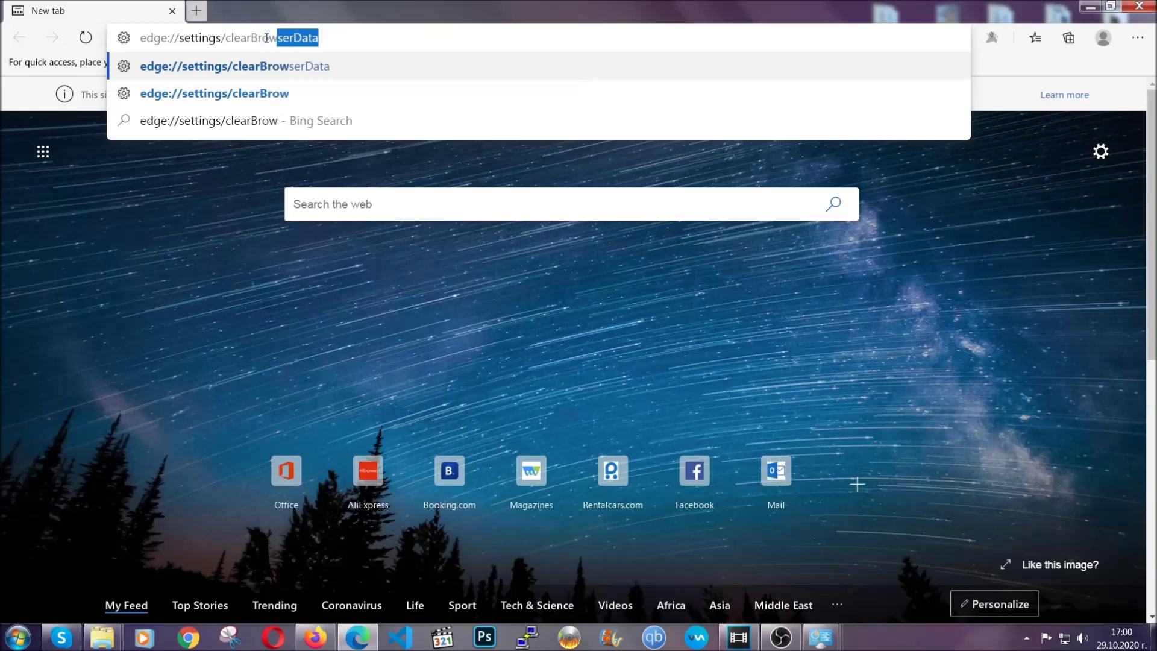
{"action": "type", "text": "serData"}
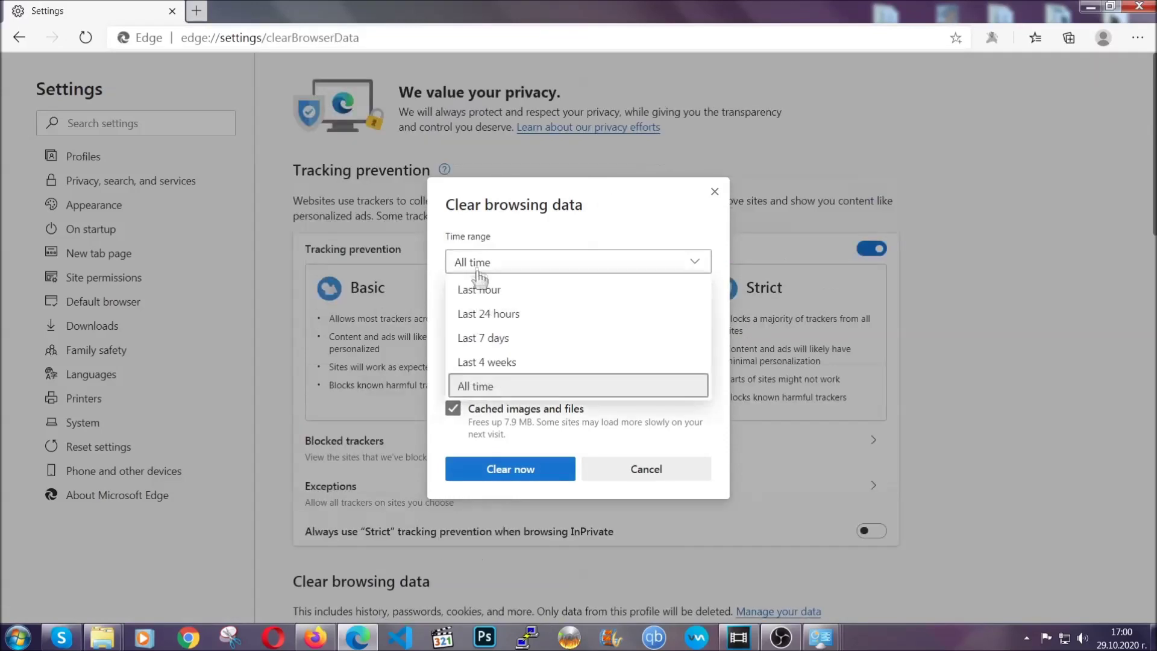
{"action": "left_click", "coordinate": [479, 389]}
{"action": "scroll", "coordinate": [479, 389], "scroll_direction": "down", "scroll_amount": 3}
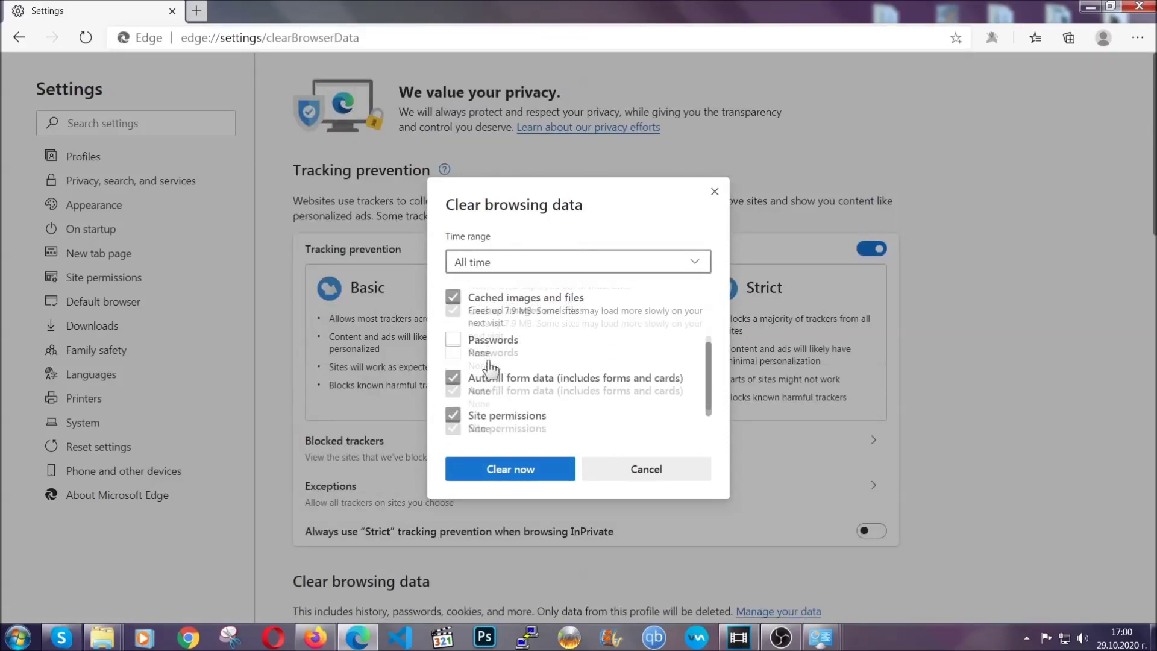
{"action": "left_click", "coordinate": [501, 469]}
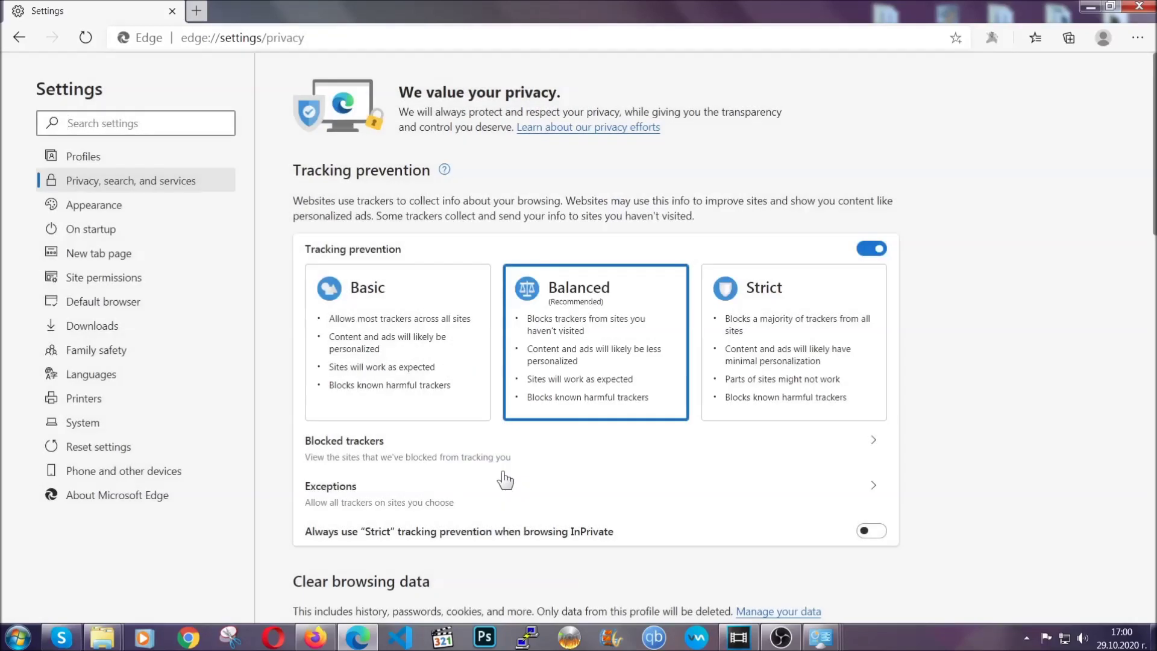
Remove Edge's only extension from the Extensions page and close Edge.
{"action": "left_click", "coordinate": [1137, 38]}
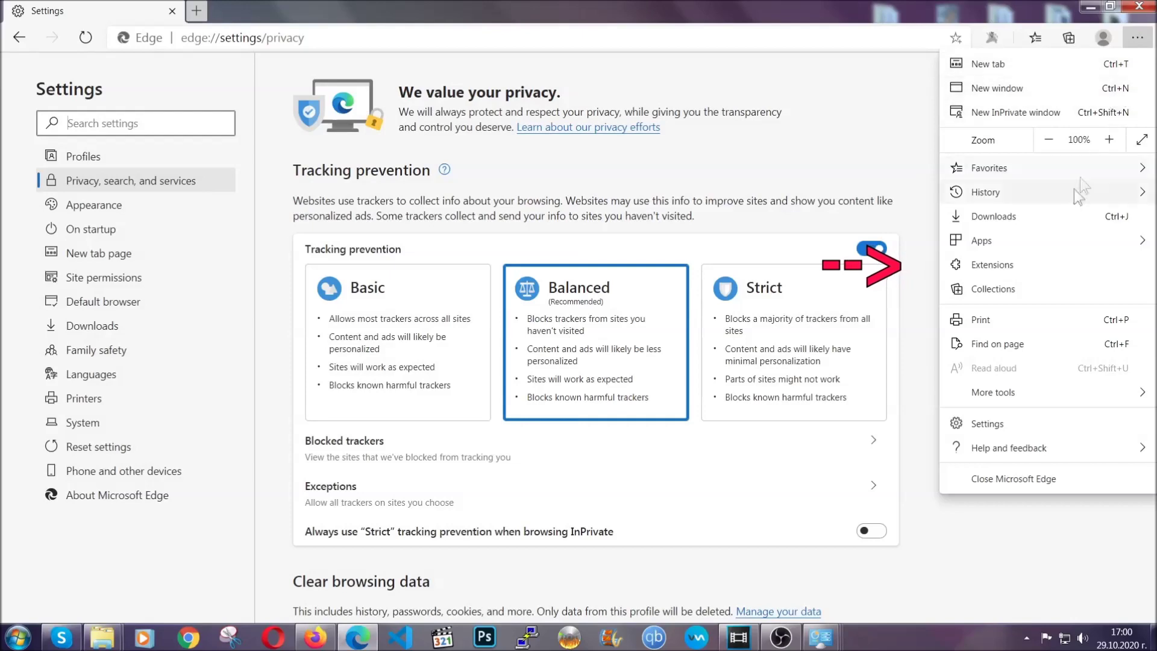
{"action": "left_click", "coordinate": [1053, 257]}
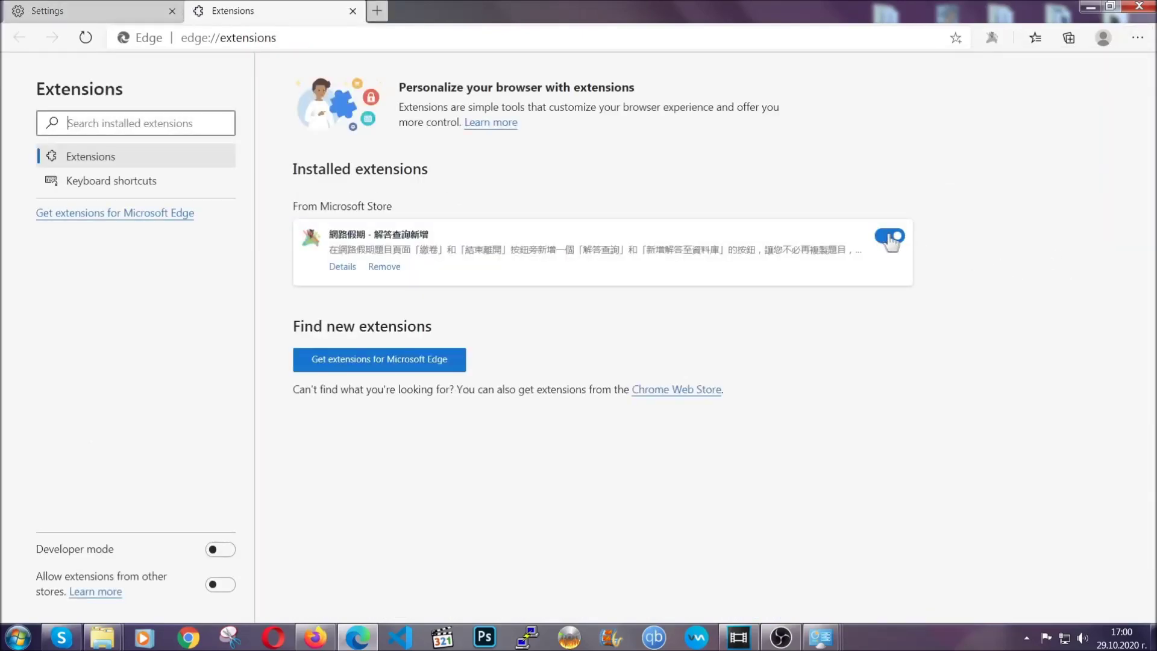
{"action": "left_click", "coordinate": [378, 269]}
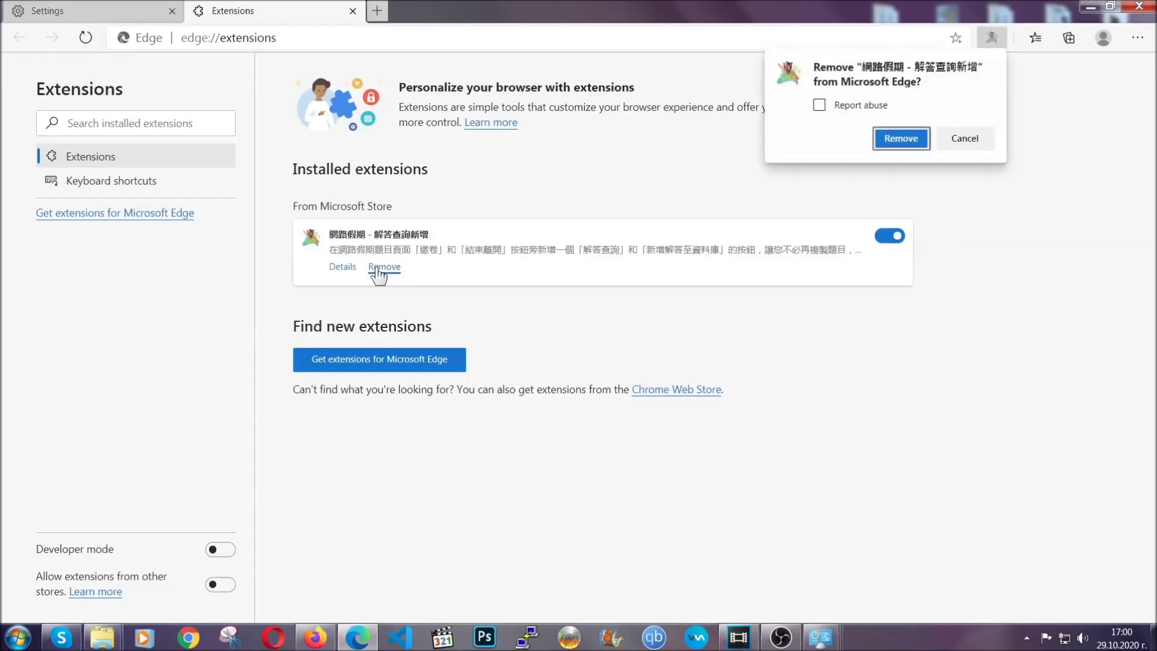
{"action": "left_click", "coordinate": [898, 139]}
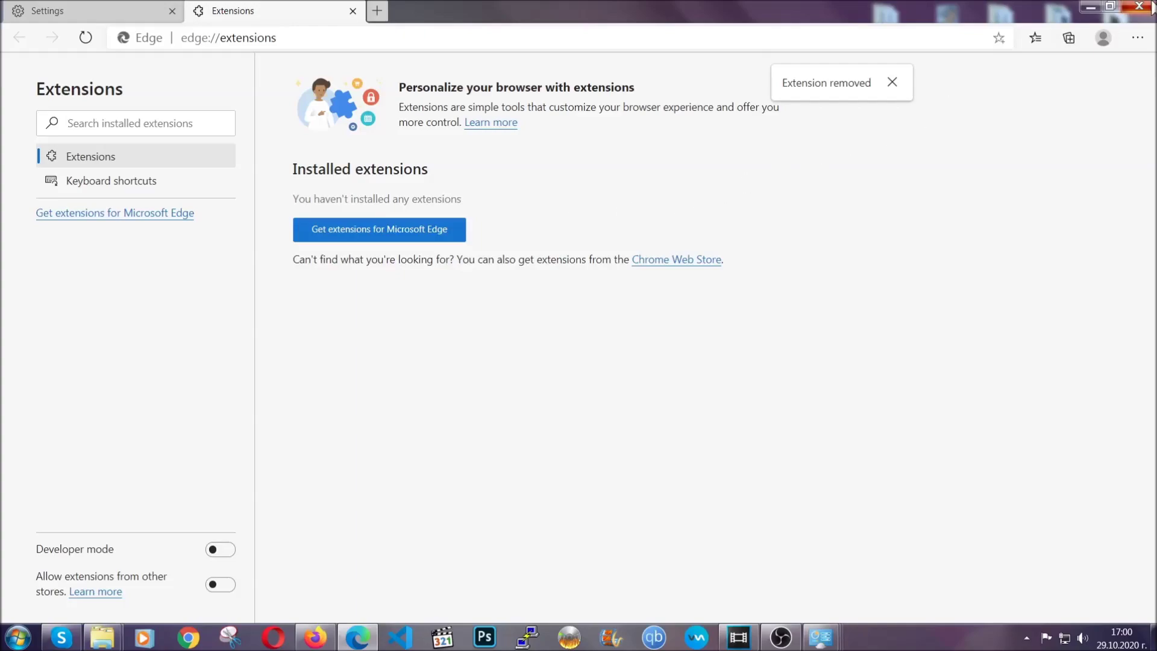
{"action": "left_click", "coordinate": [1151, 6]}
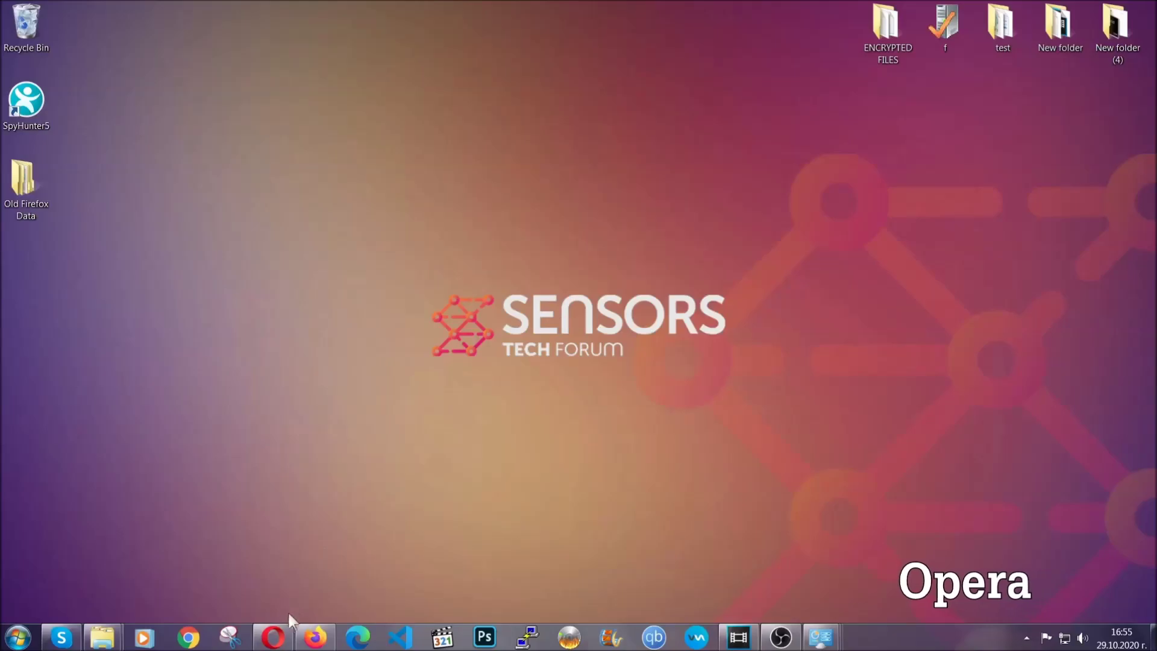
Launch Opera and load the opera://settings/clearBrowserData page.
{"action": "left_click", "coordinate": [284, 633]}
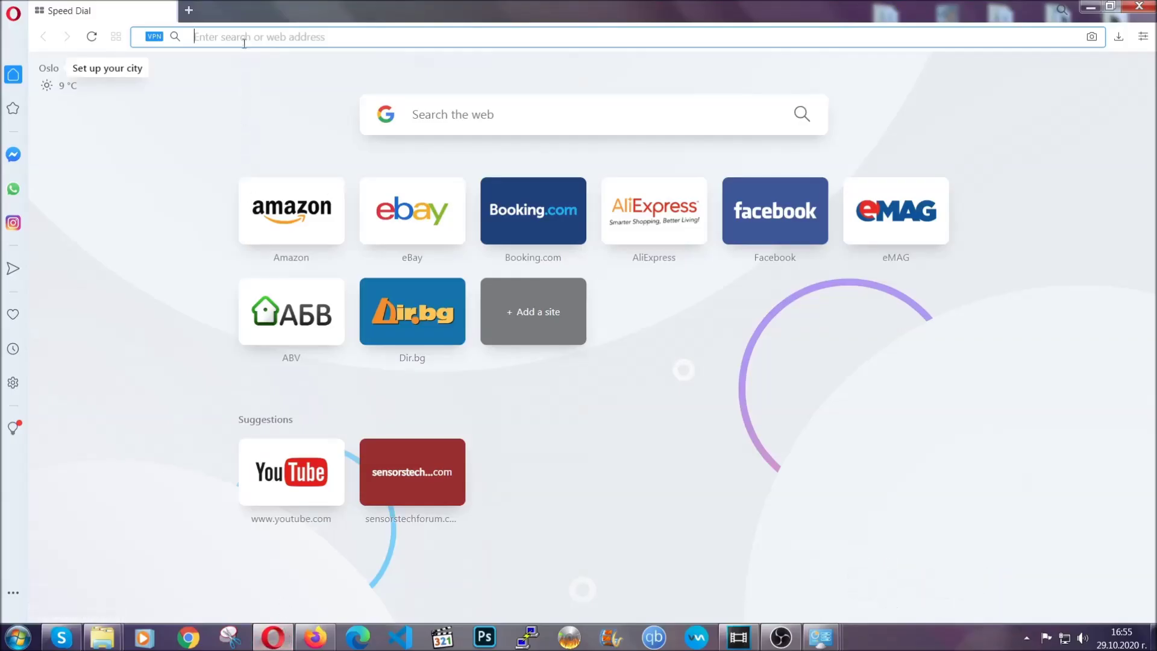
{"action": "type", "text": "opera"}
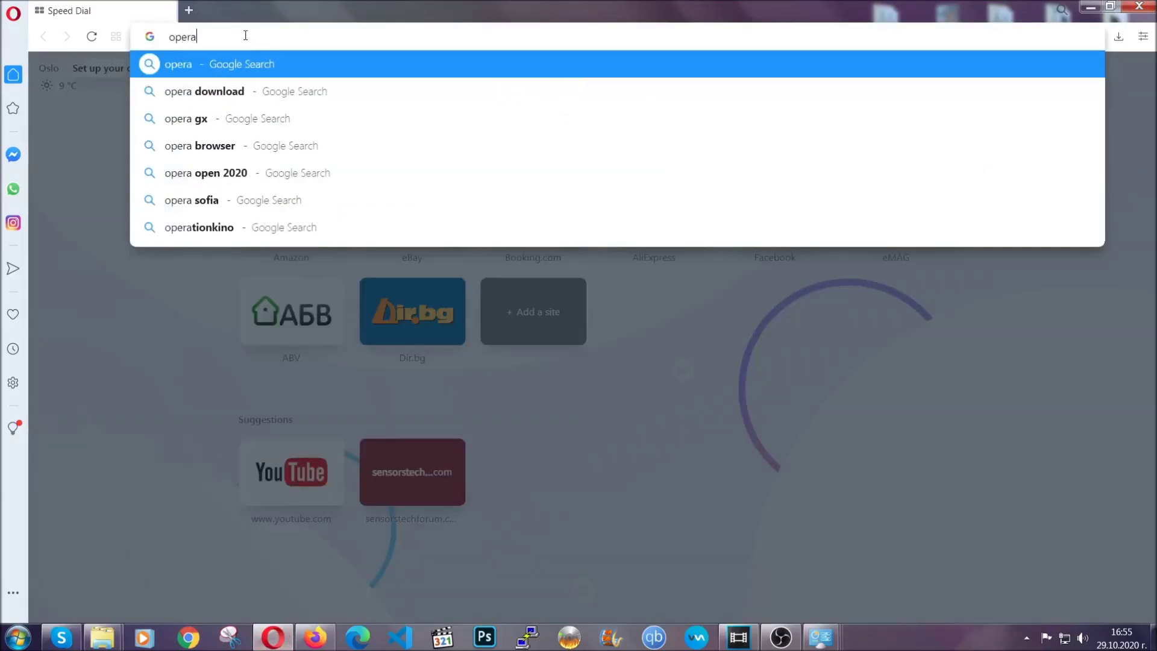
{"action": "type", "text": "://set"}
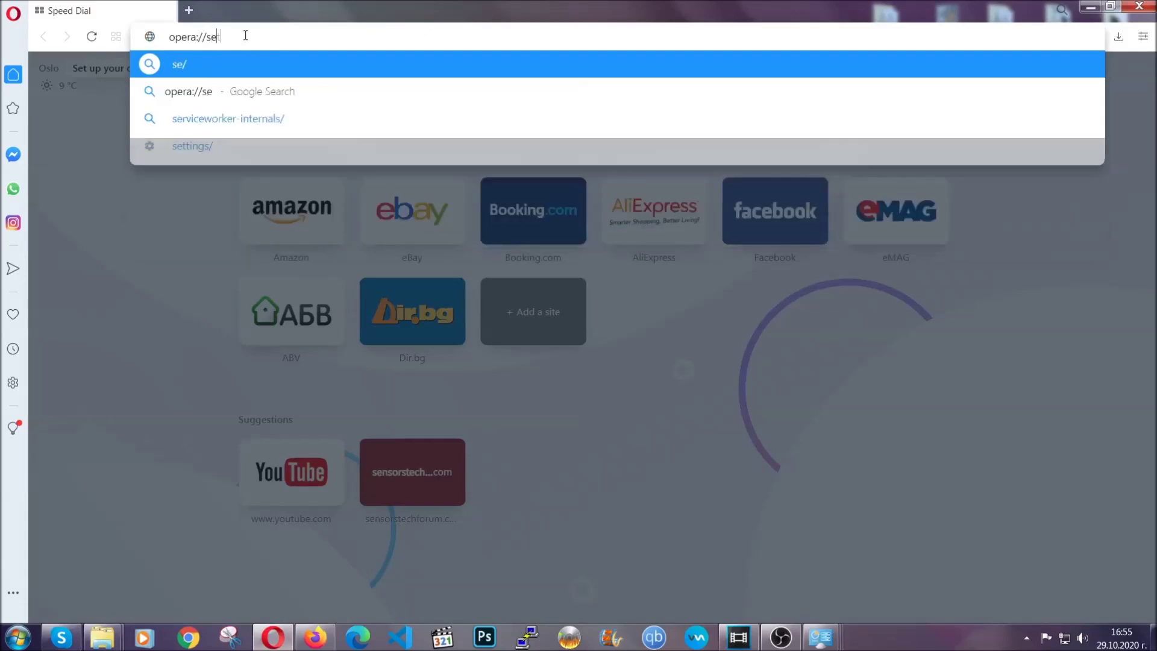
{"action": "type", "text": "tings/c"}
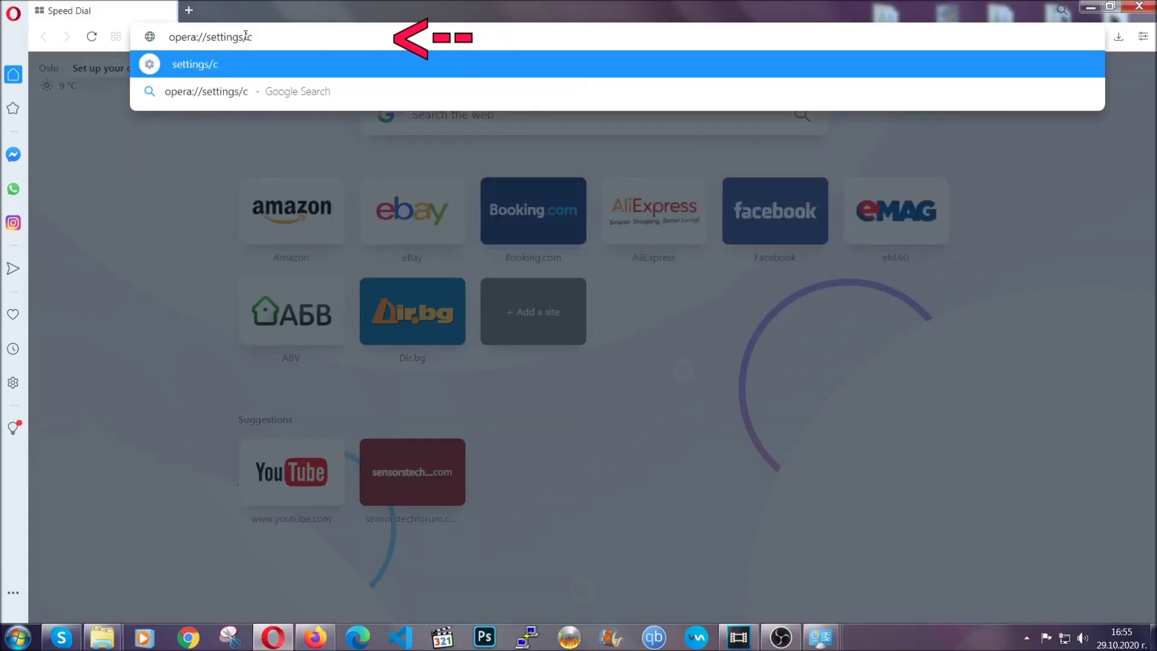
{"action": "type", "text": "learBrr"}
{"action": "key", "text": "BackSpace"}
{"action": "type", "text": "o"}
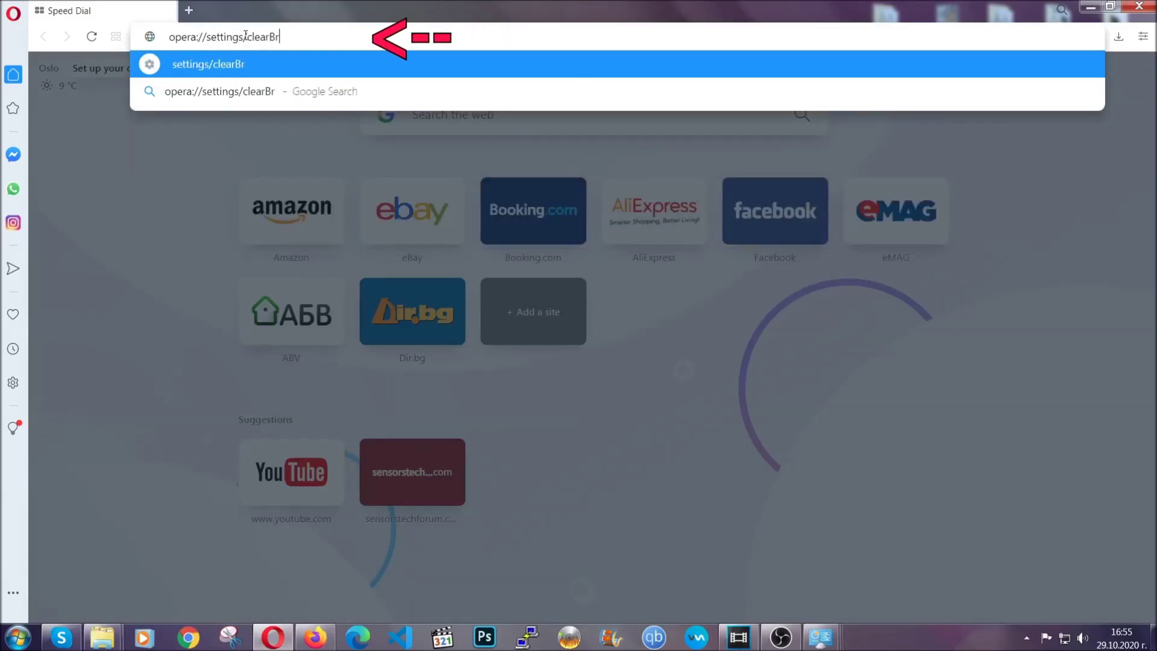
{"action": "type", "text": "wserData"}
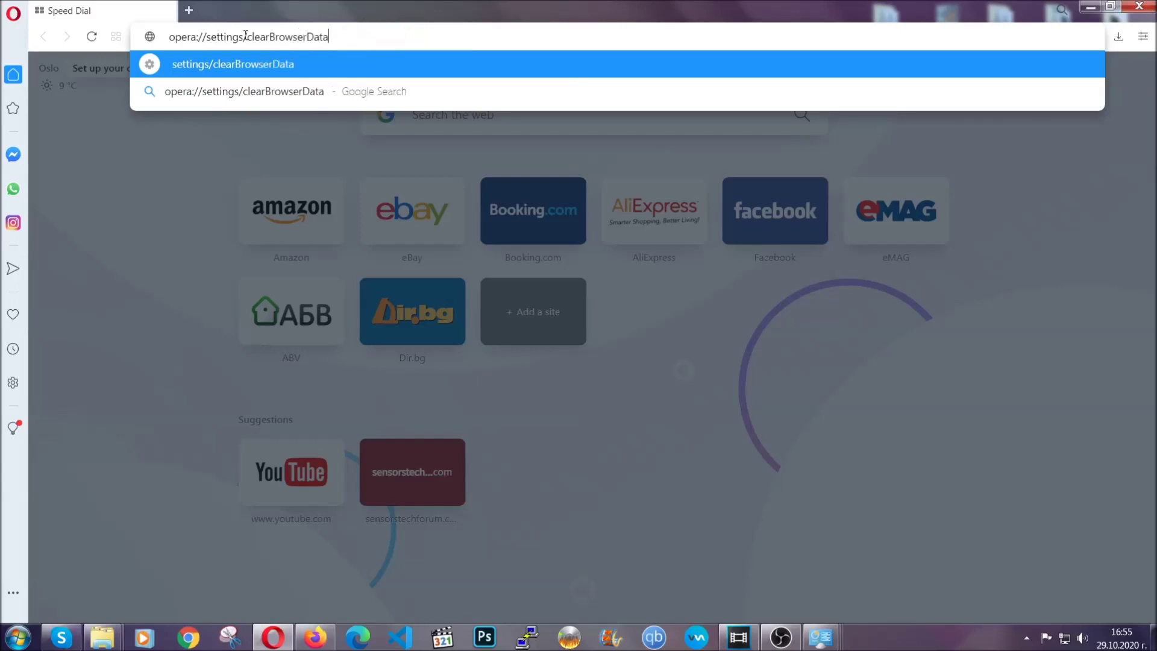
{"action": "key", "text": "Return"}
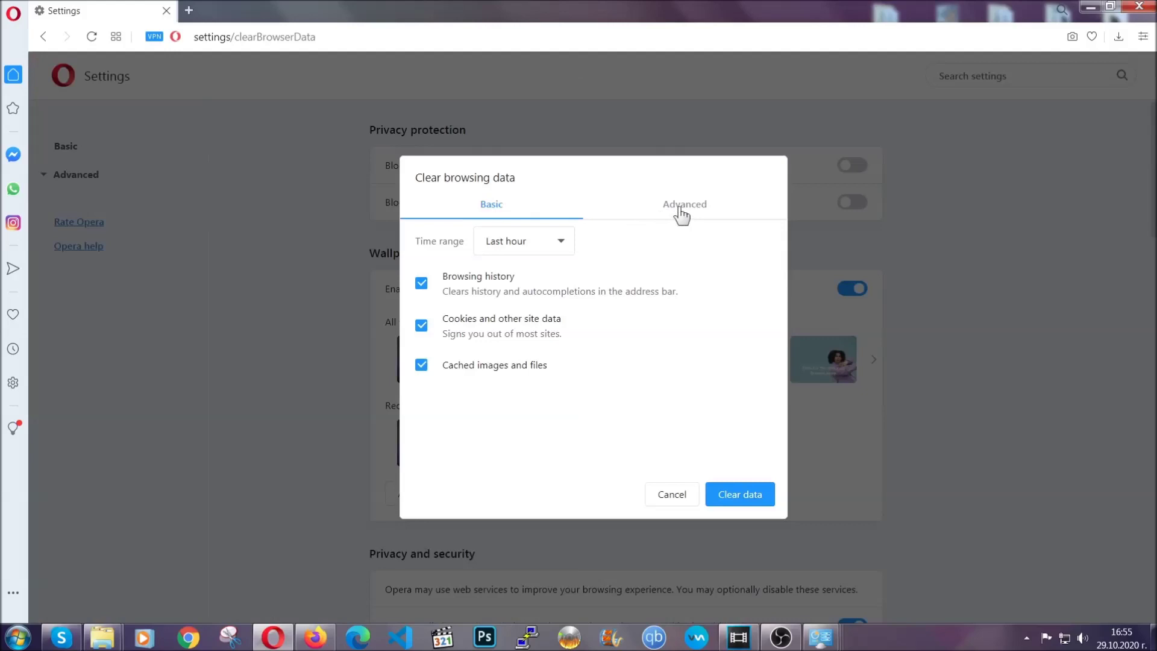
On the Advanced tab, clear all-time data including Site Settings, leaving passwords unticked.
{"action": "left_click", "coordinate": [681, 207]}
{"action": "left_click", "coordinate": [569, 243]}
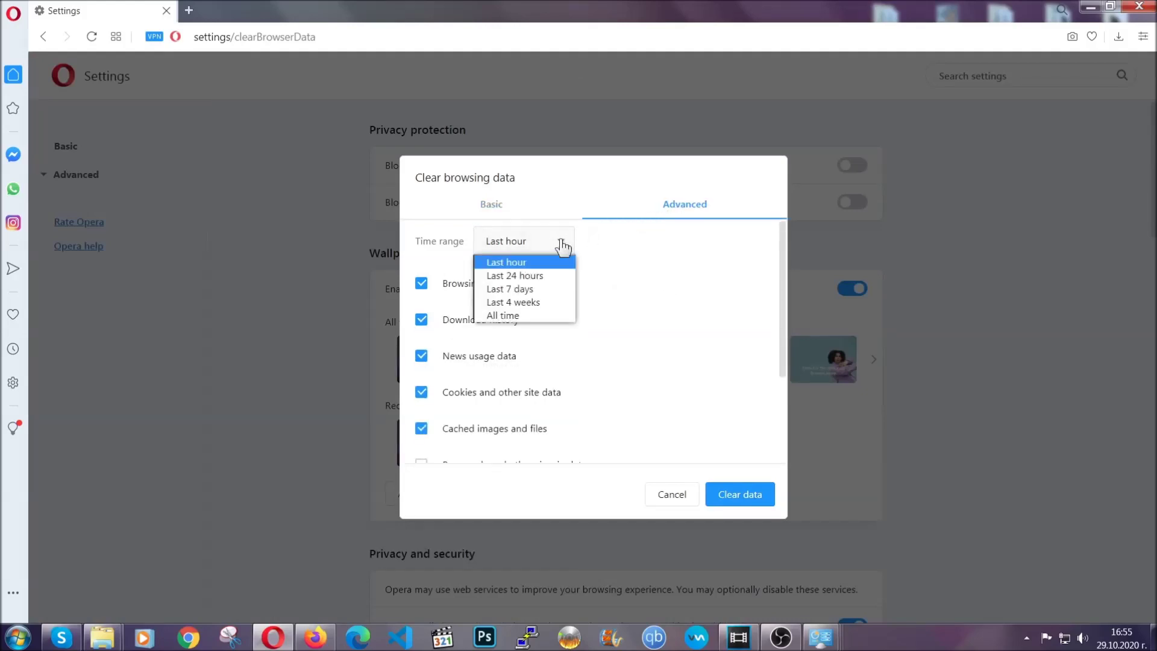
{"action": "left_click", "coordinate": [523, 313]}
{"action": "scroll", "coordinate": [528, 323], "scroll_direction": "down", "scroll_amount": 2}
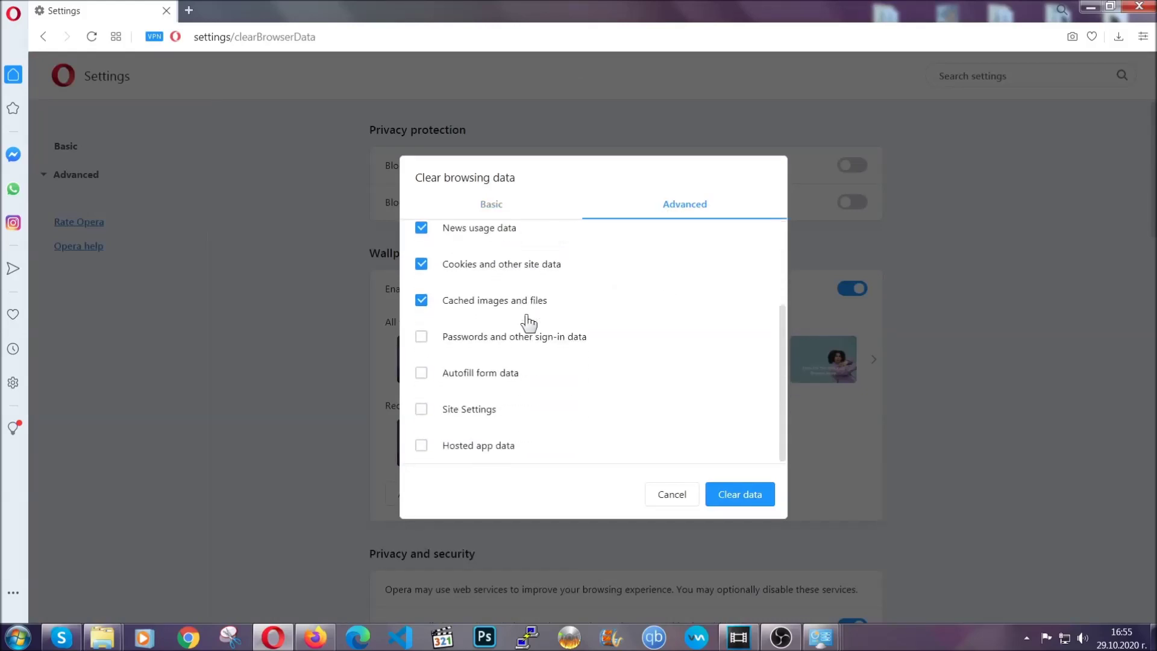
{"action": "left_click", "coordinate": [475, 412]}
{"action": "left_click", "coordinate": [737, 497]}
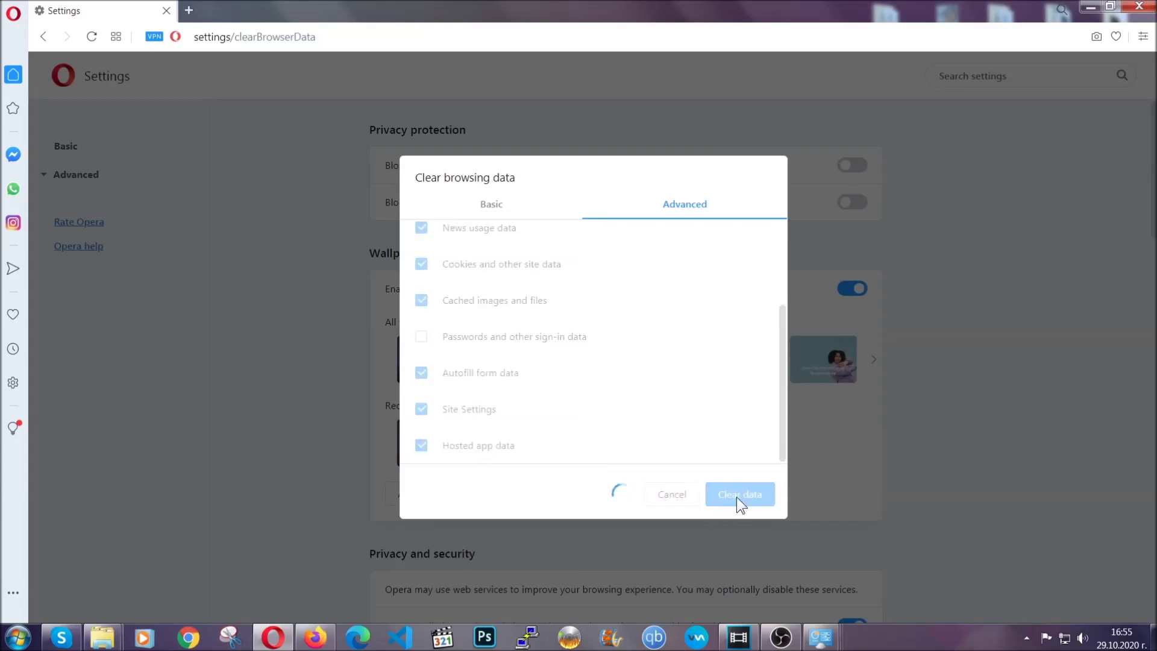